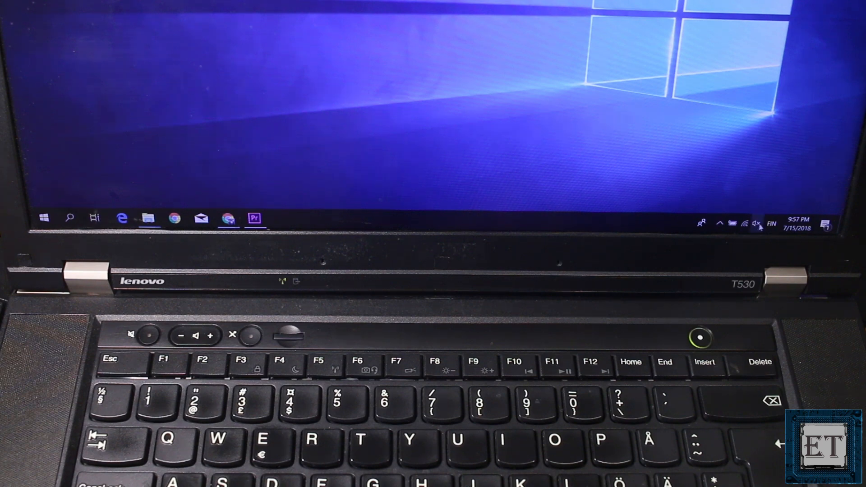
Open the volume control and toggle the mute of the Speaker/HP (Realtek High Definition Audio) output.
left_click(756, 221)
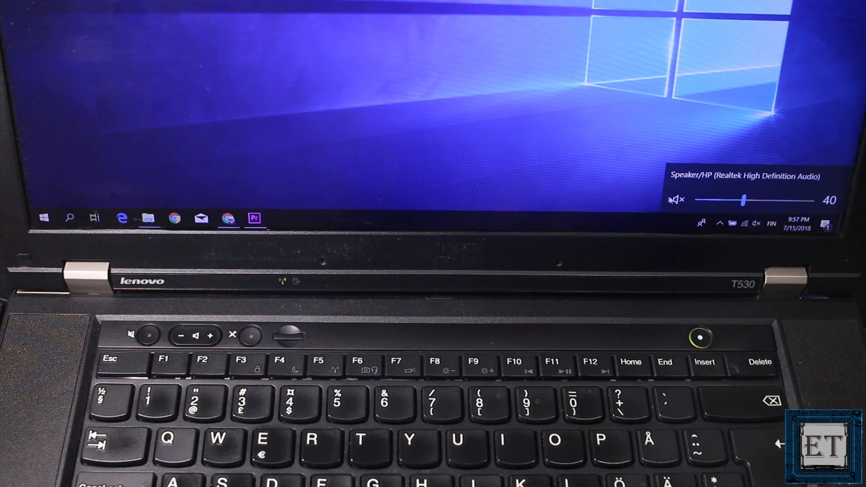
left_click(678, 200)
left_click(678, 200)
left_click(677, 200)
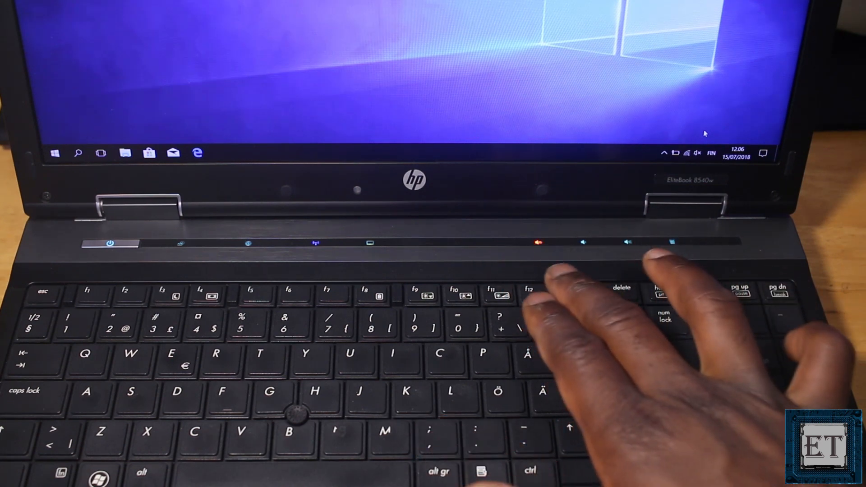
Switch the HP laptop's audio mute off and back on.
key("XF86AudioMute")
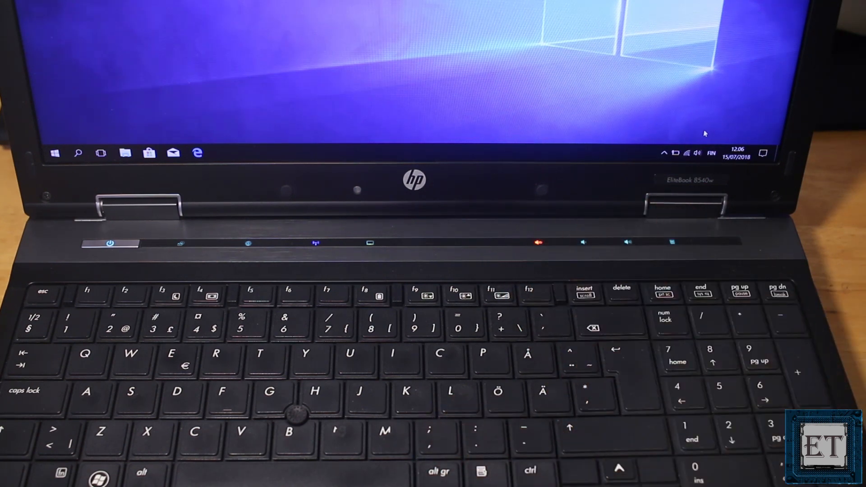
key("XF86AudioMute")
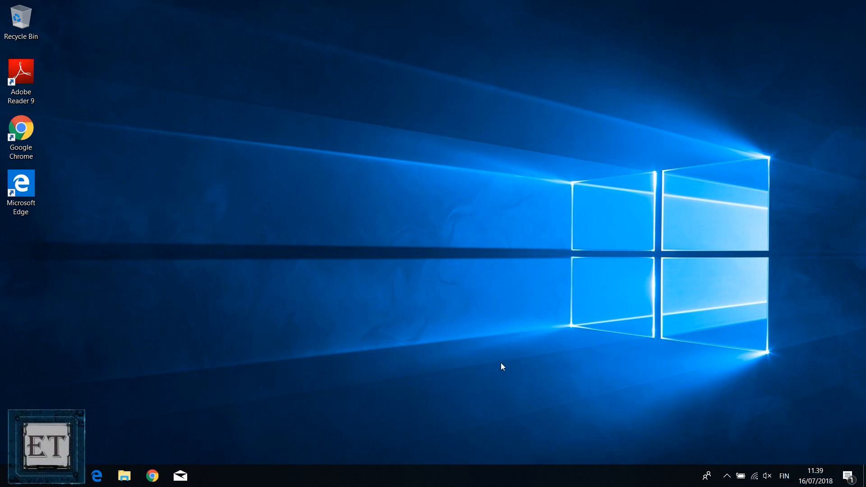
Troubleshoot sound problems for the default Speakers device, choosing to open Audio Enhancements, and close the troubleshooter.
right_click(766, 474)
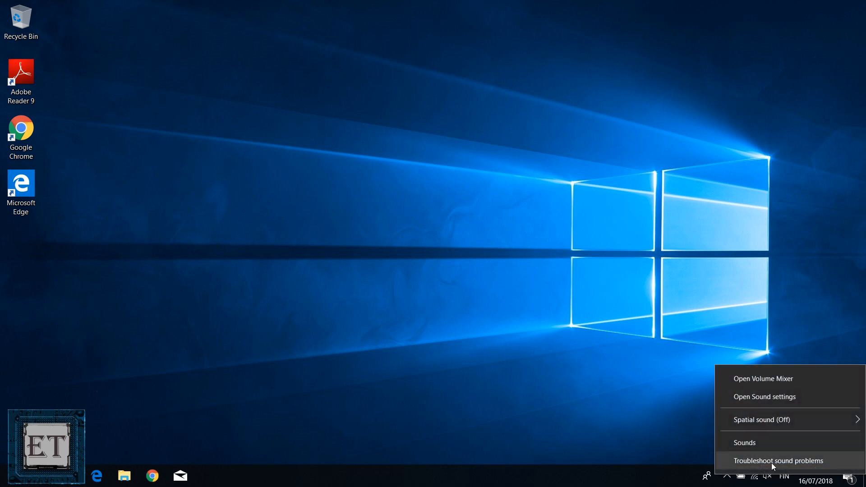
left_click(772, 462)
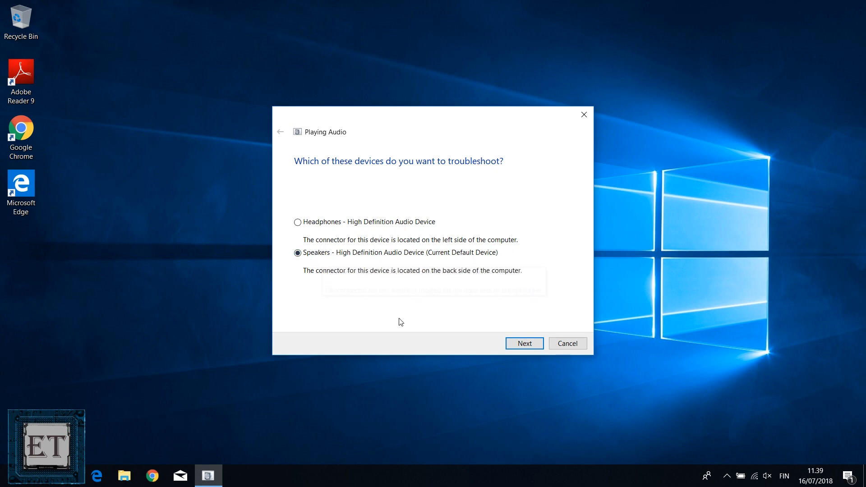
left_click(525, 343)
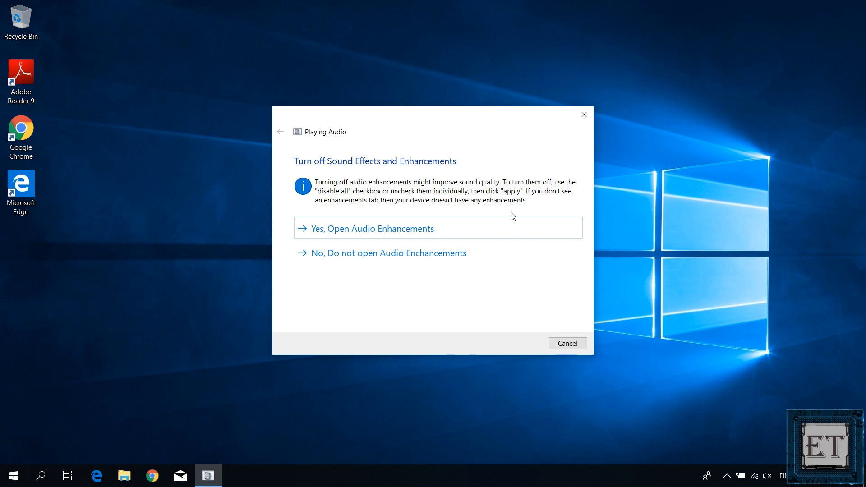
left_click(364, 232)
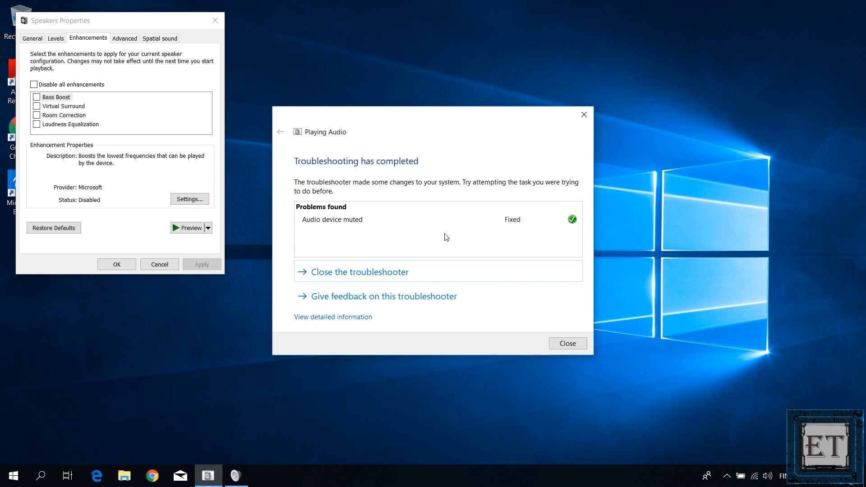
left_click(584, 115)
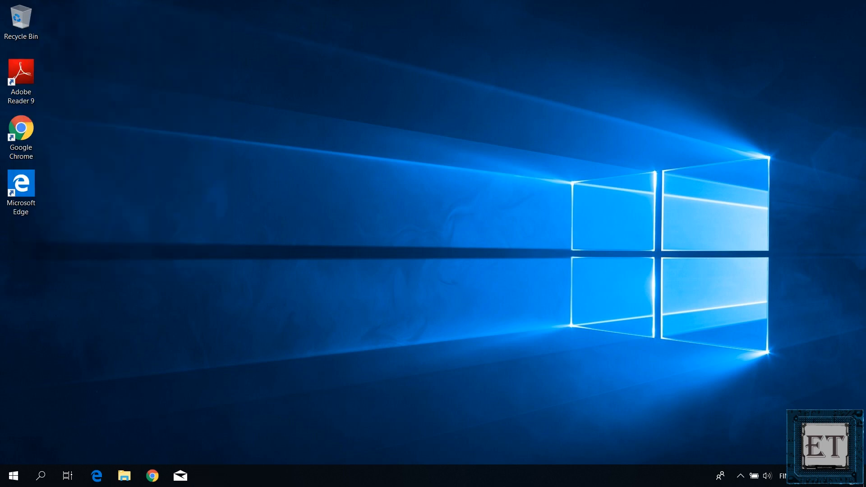
Disable all enhancements in the properties of the default Speakers playback device and apply the change.
right_click(767, 478)
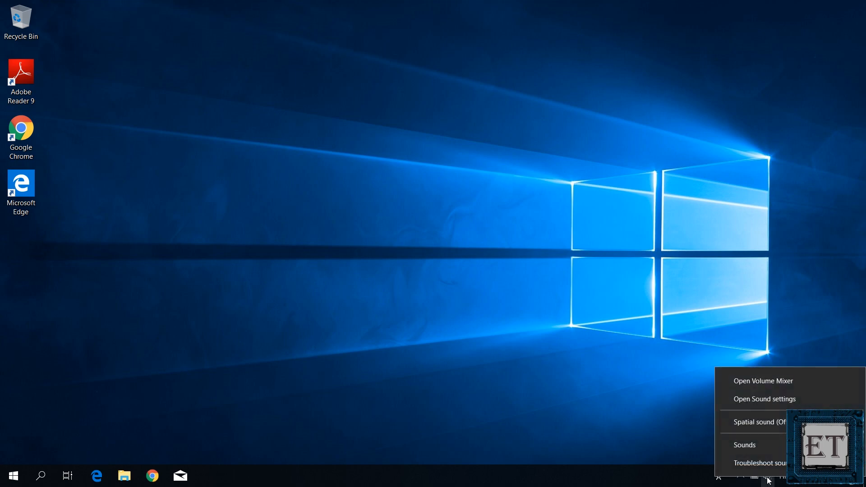
left_click(766, 447)
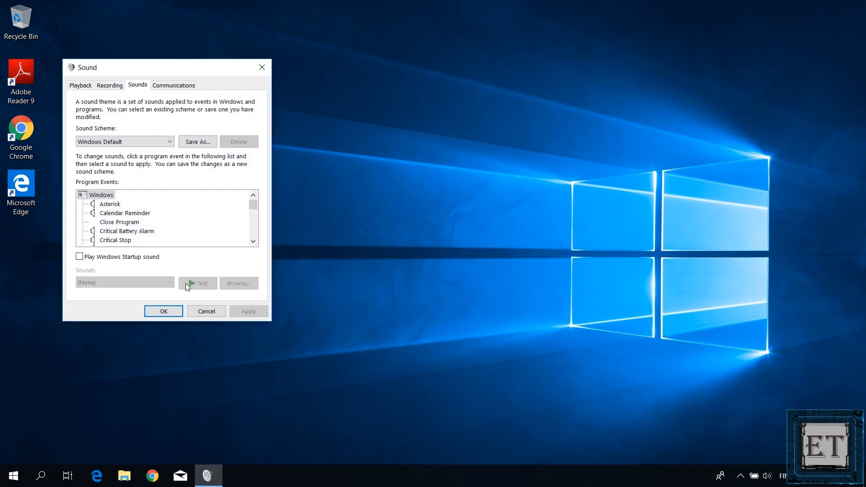
left_click(82, 86)
left_click(155, 219)
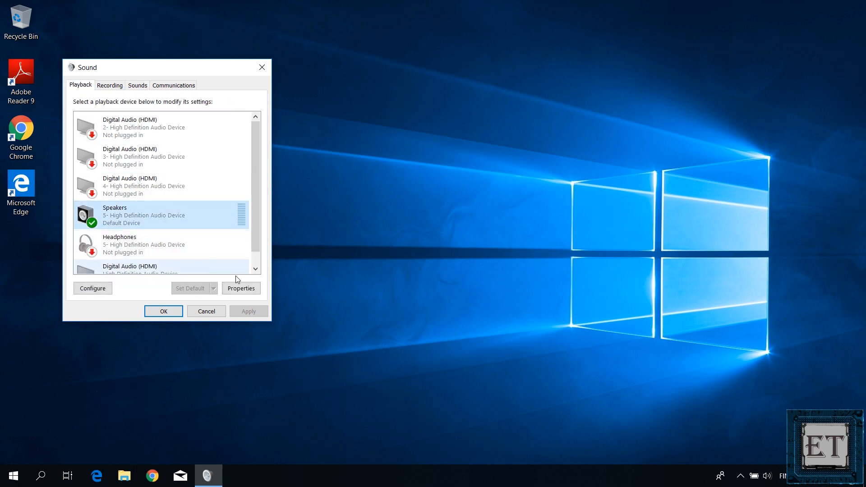
left_click(241, 288)
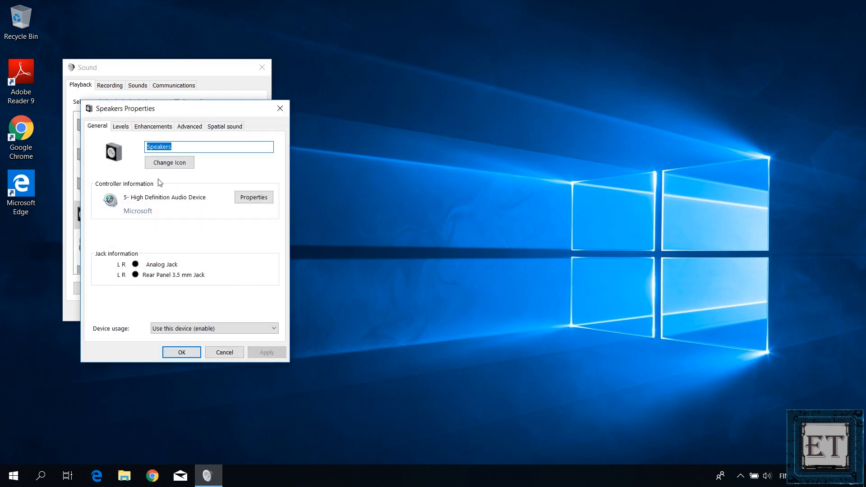
left_click(152, 129)
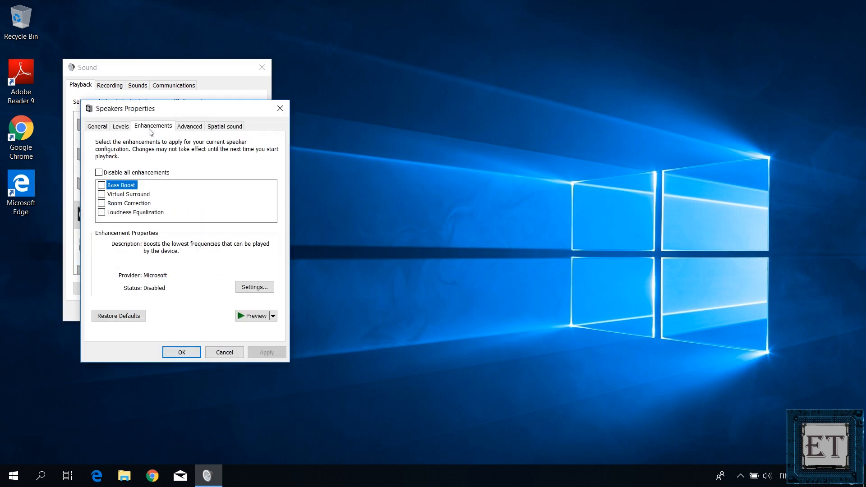
left_click(102, 174)
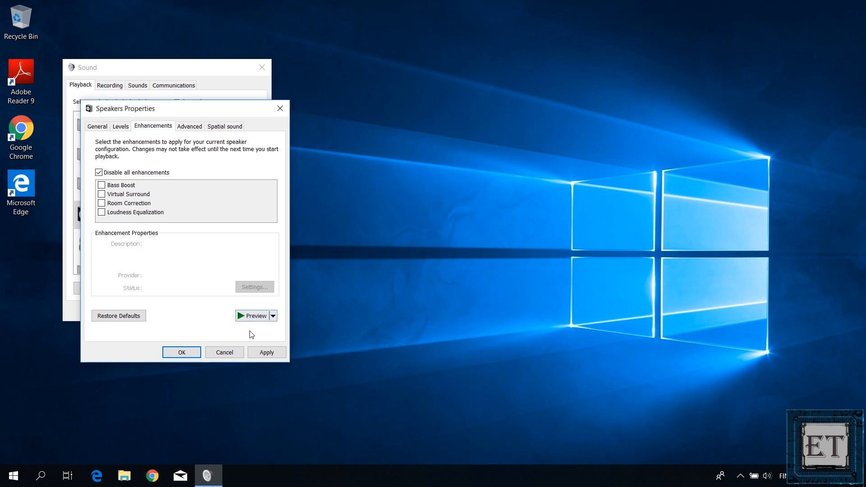
left_click(272, 351)
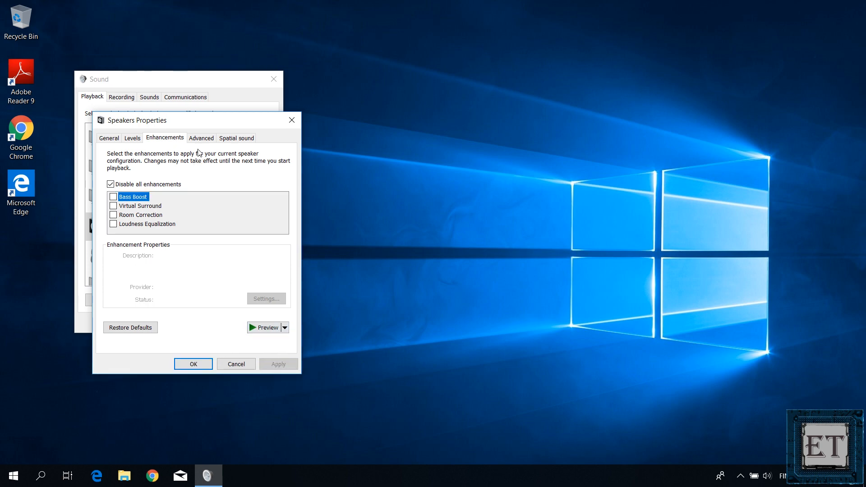
Set the Speakers' default format to 24 bit, 44100 Hz (Studio Quality), apply it and close the properties.
left_click(200, 139)
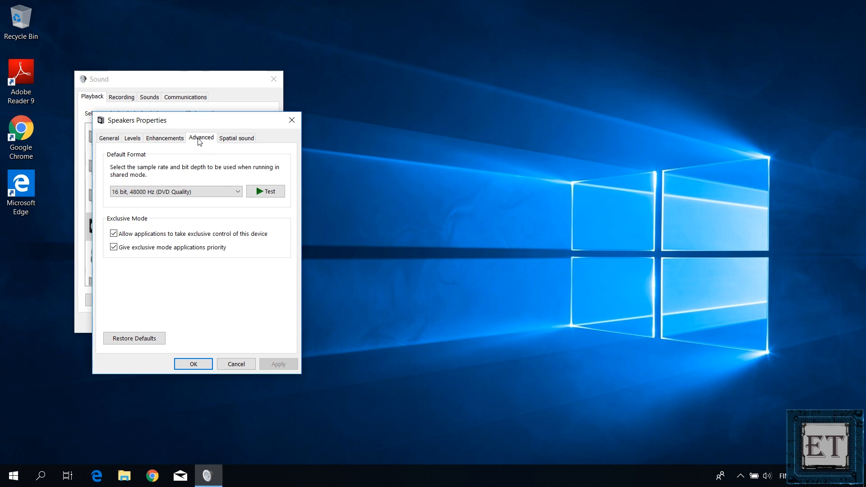
left_click(186, 191)
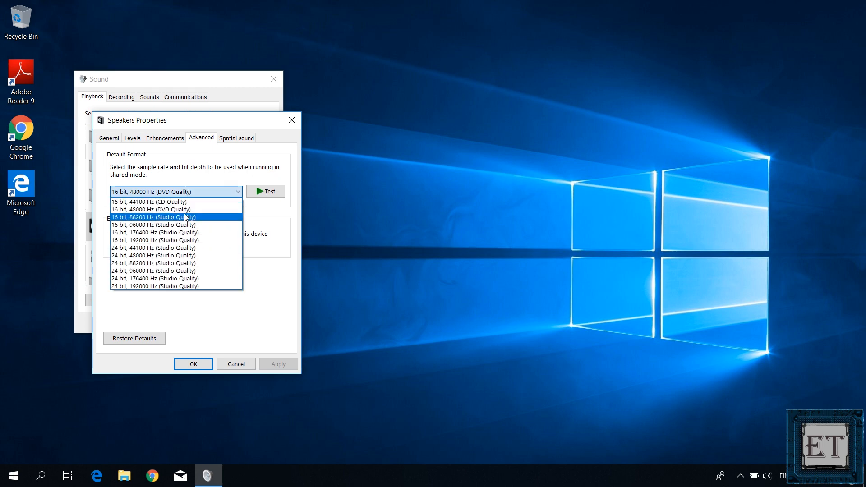
left_click(182, 249)
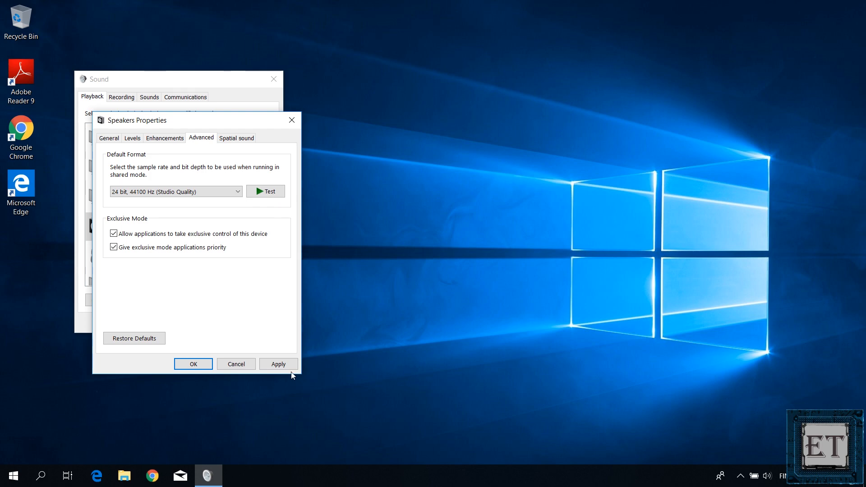
left_click(288, 368)
left_click(193, 363)
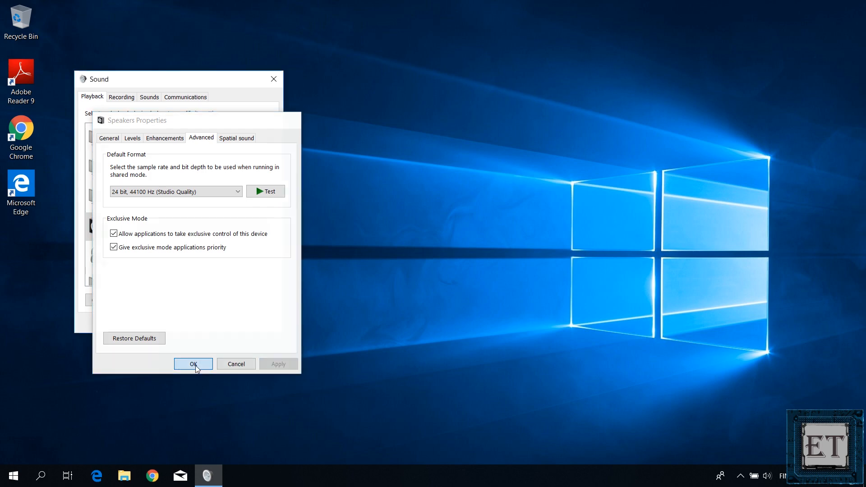
Test the sound output by adjusting the Speakers volume, and dismiss the volume control.
left_click(767, 476)
mouse_move(777, 450)
left_mouse_down()
mouse_move(754, 450)
mouse_move(791, 448)
left_mouse_up()
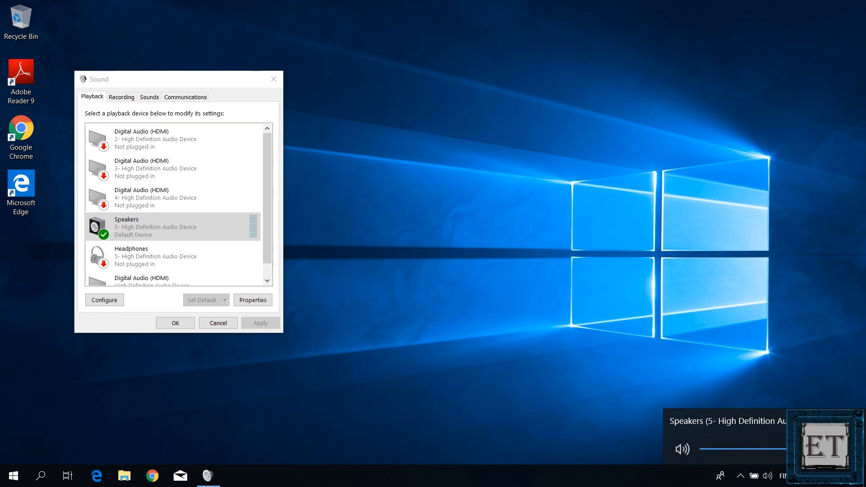
left_click(512, 295)
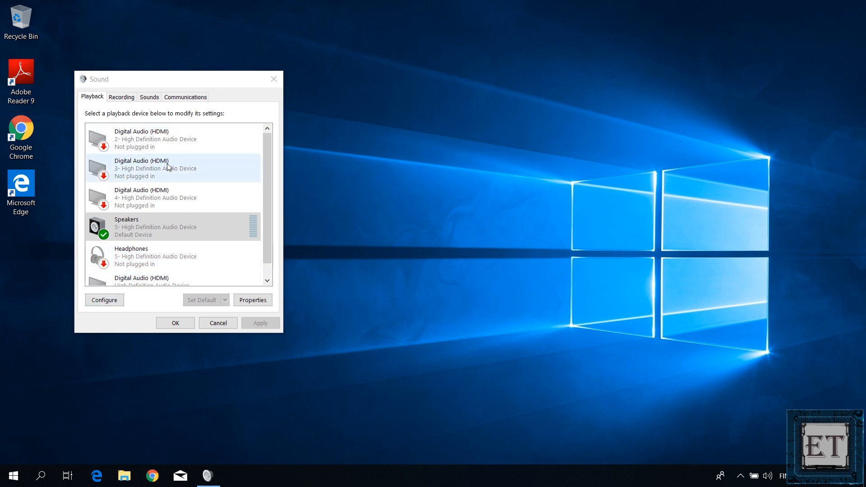
Reopen the Speakers properties and try the default formats 24 bit, 176400 Hz and 24 bit, 88200 Hz, declining to interrupt the application using the device.
left_click(258, 305)
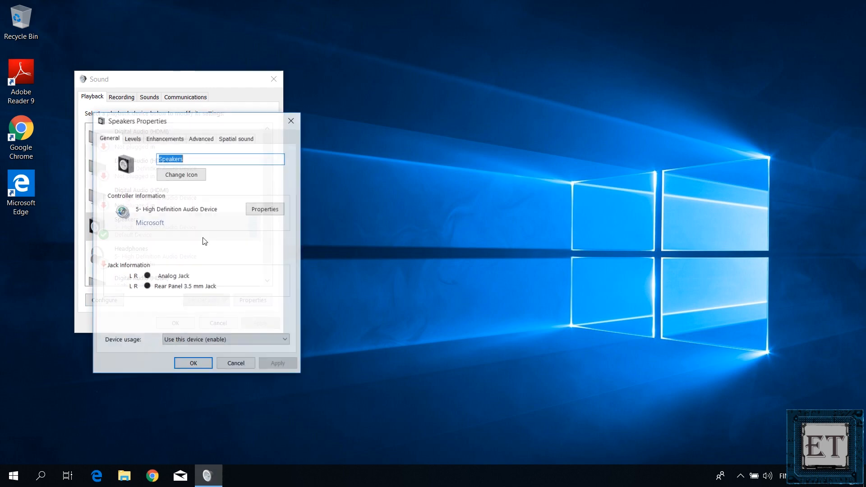
left_click(201, 140)
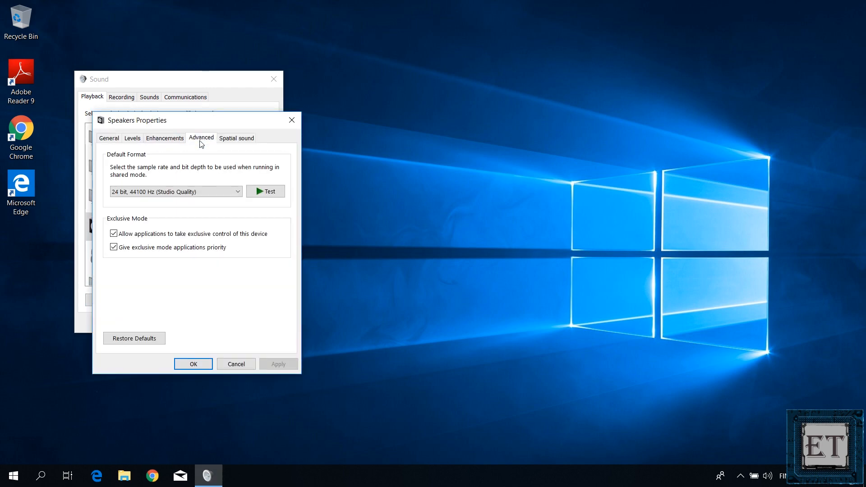
left_click(235, 191)
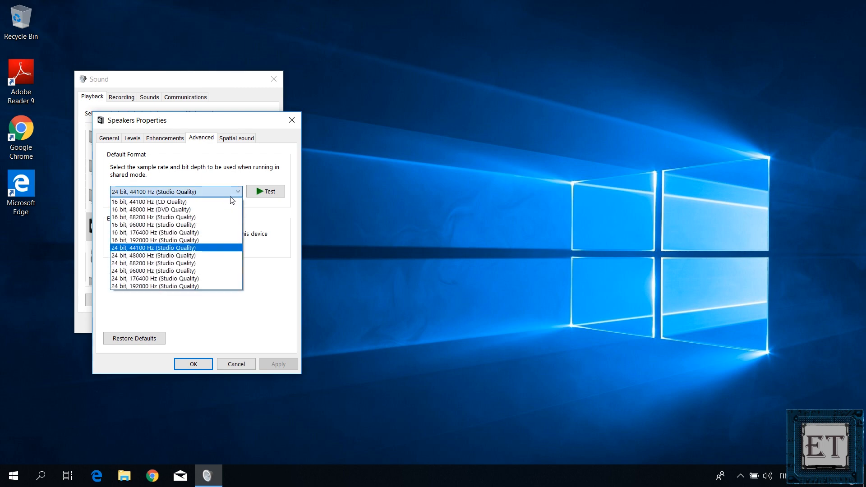
left_click(217, 278)
left_click(265, 364)
left_click(191, 194)
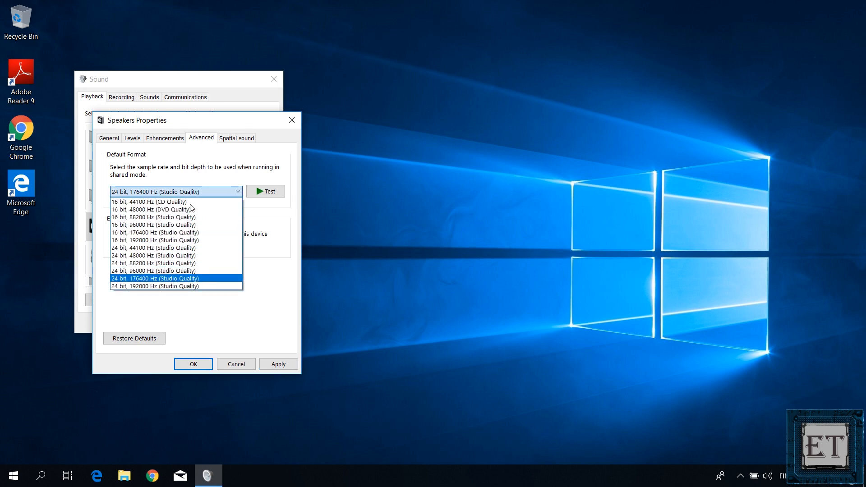
left_click(187, 264)
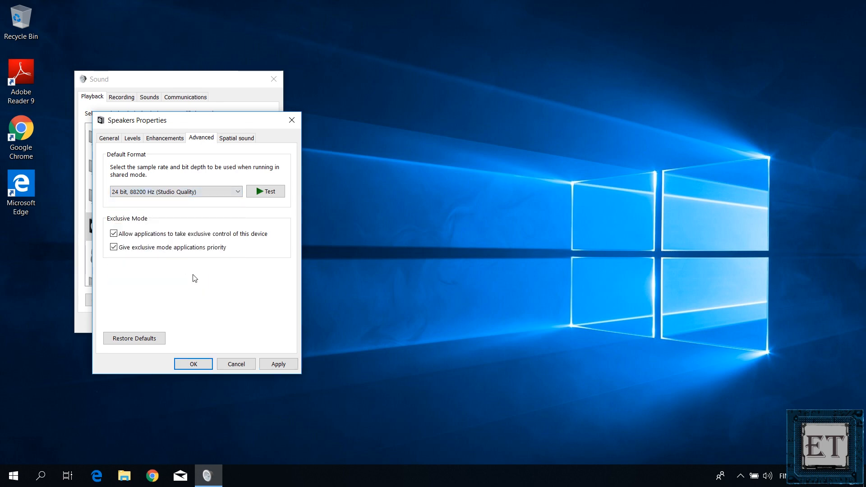
left_click(279, 364)
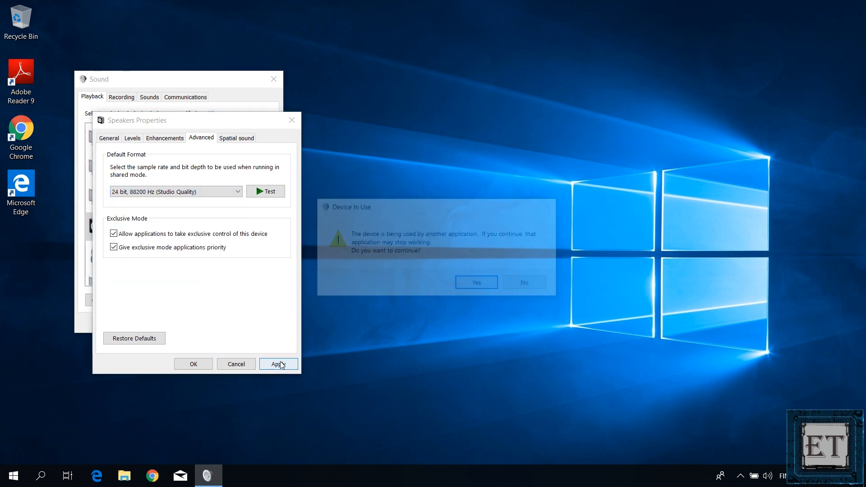
left_click(522, 282)
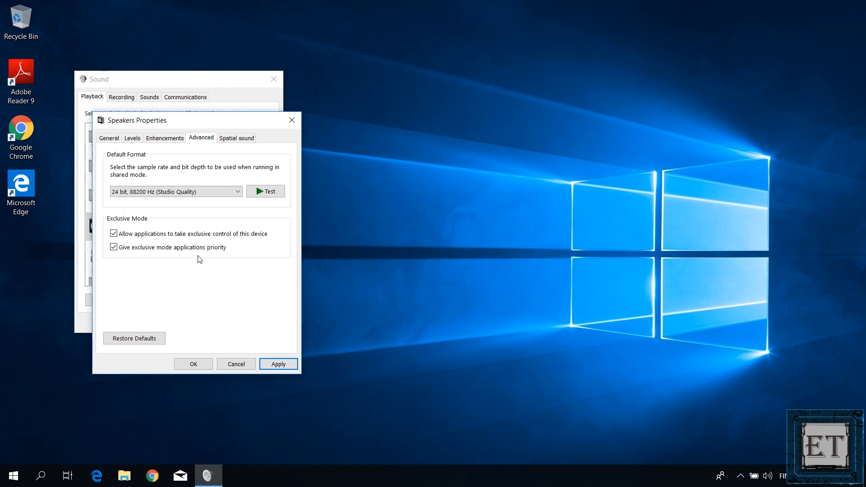
Set the Speakers' default format to 16 bit, 96000 Hz (Studio Quality), apply it despite the device being in use, and close the properties.
left_click(199, 195)
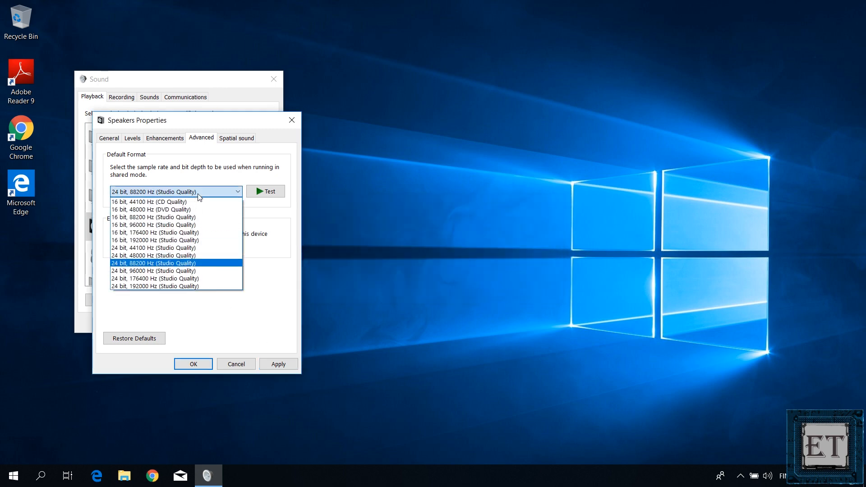
left_click(167, 225)
left_click(278, 364)
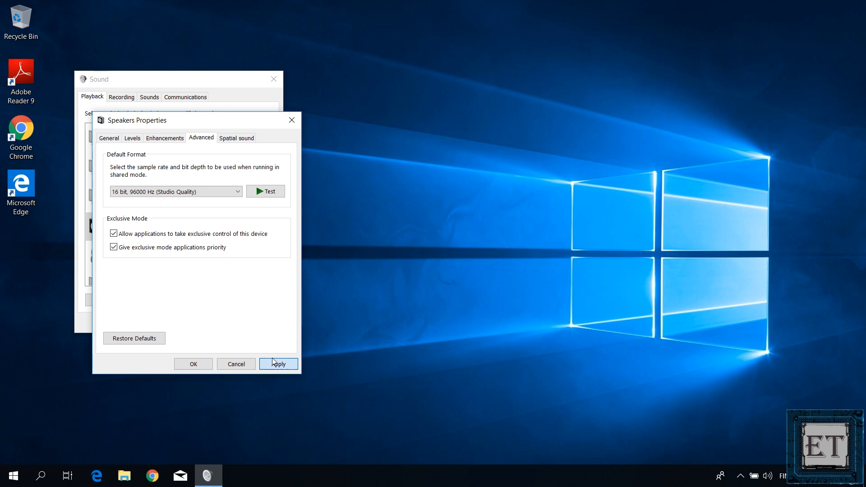
left_click(483, 286)
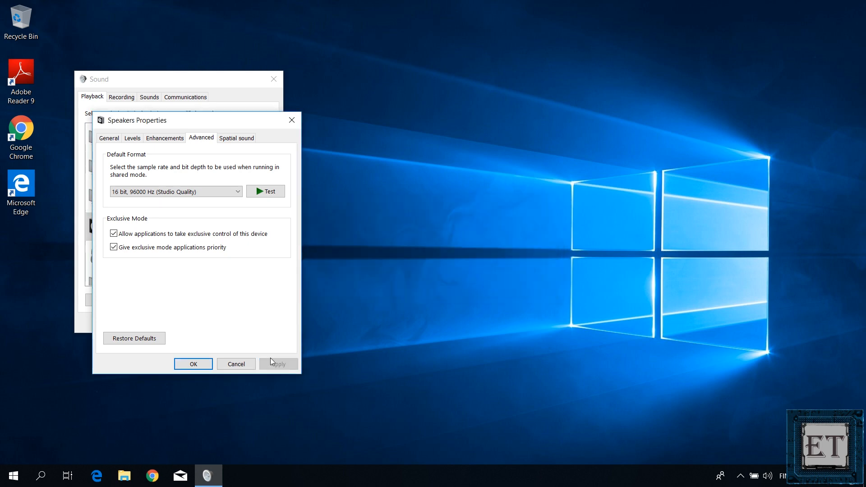
left_click(189, 364)
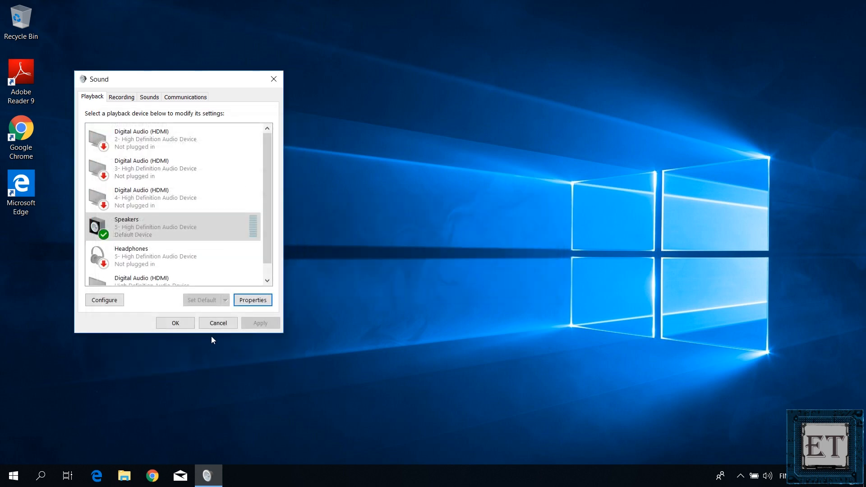
Open the volume control and raise the Speakers volume to test the sound with the new format.
left_click(766, 474)
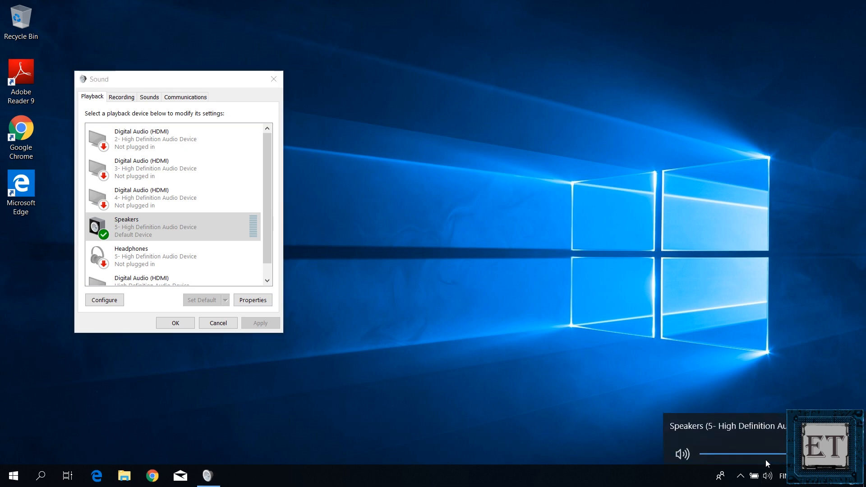
left_click_drag(762, 450, 812, 449)
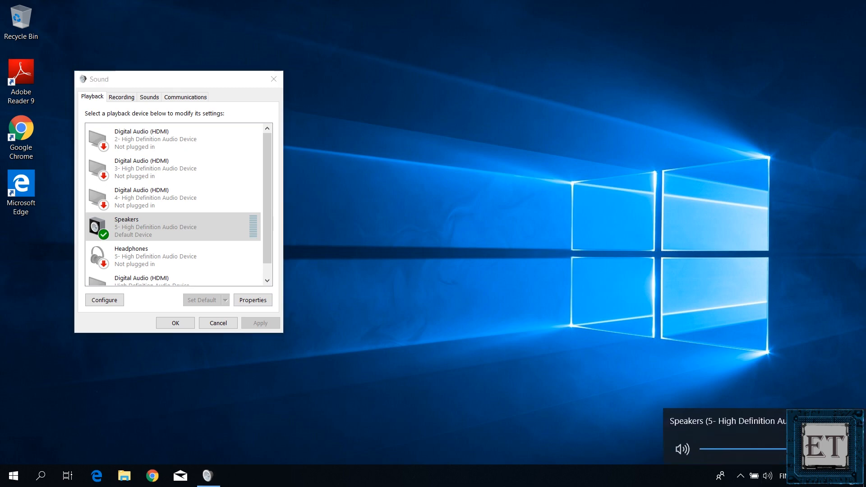
Dismiss the volume control and close the Sound settings dialog, accepting its settings.
left_click(453, 297)
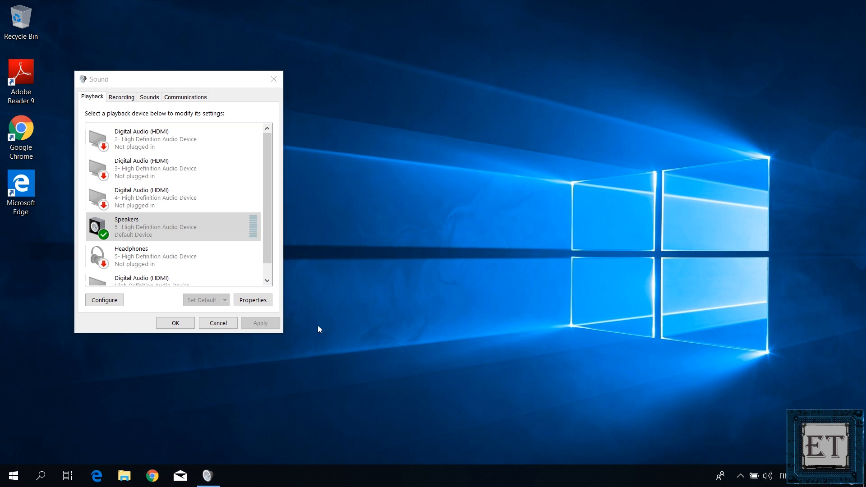
left_click(173, 323)
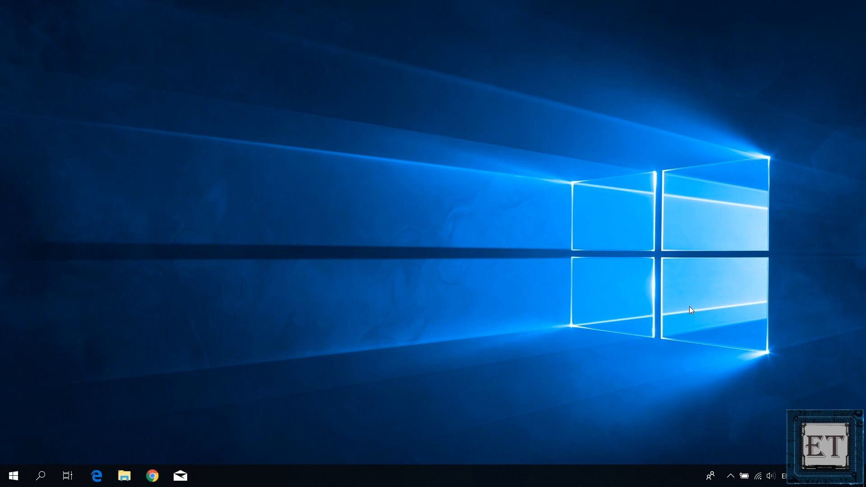
Search for device manager, open Device Manager and enlarge its window to fit the whole device list.
key("super")
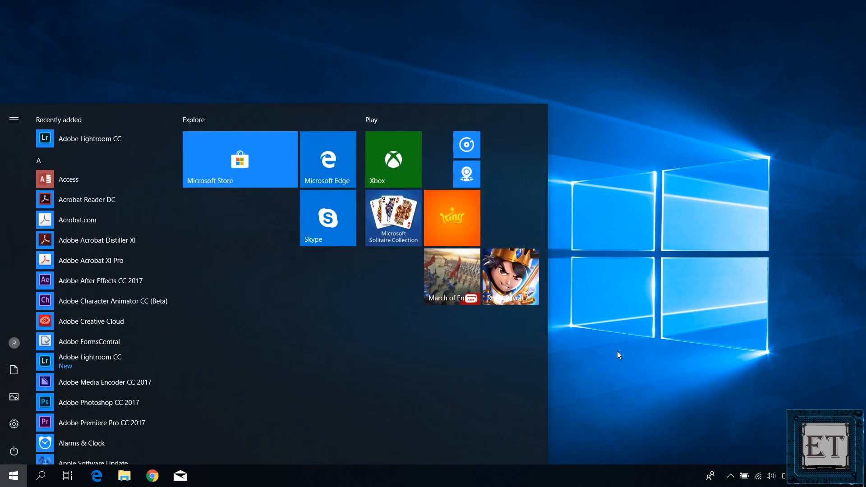
type("dev")
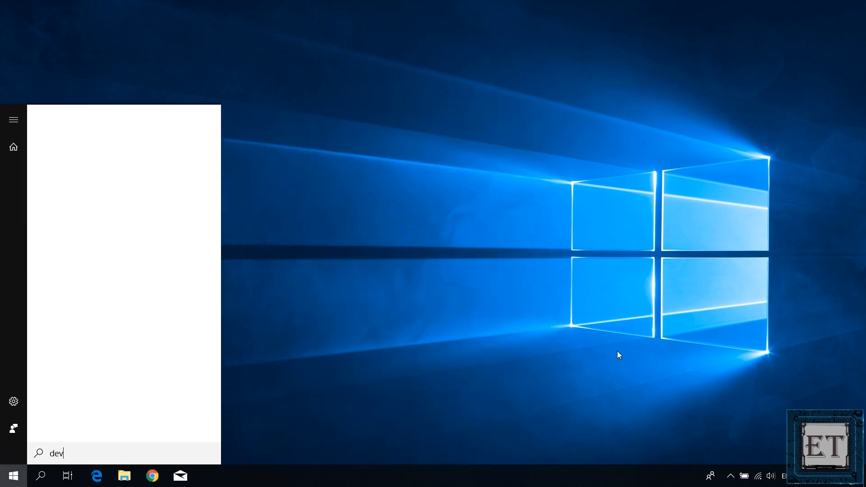
type("ice manager")
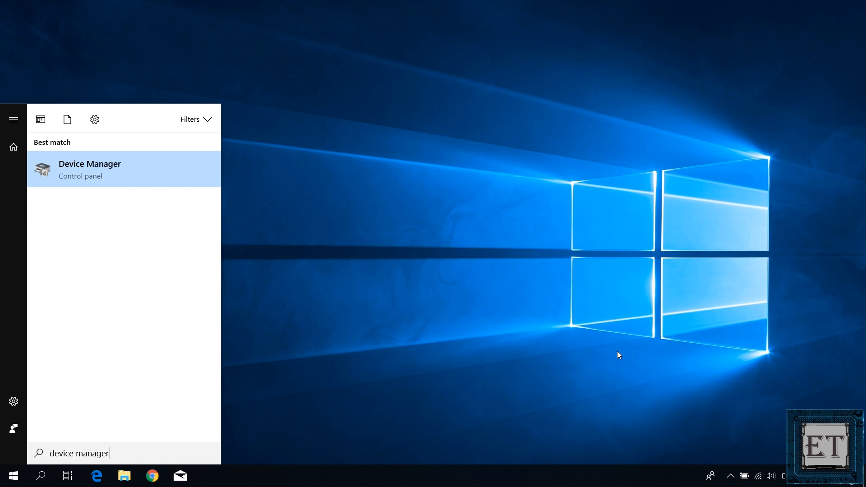
left_click(108, 174)
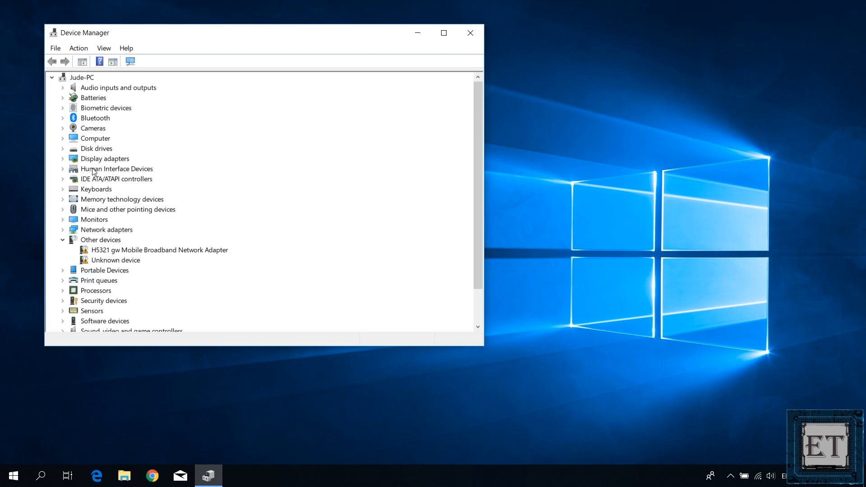
left_click_drag(194, 346, 201, 443)
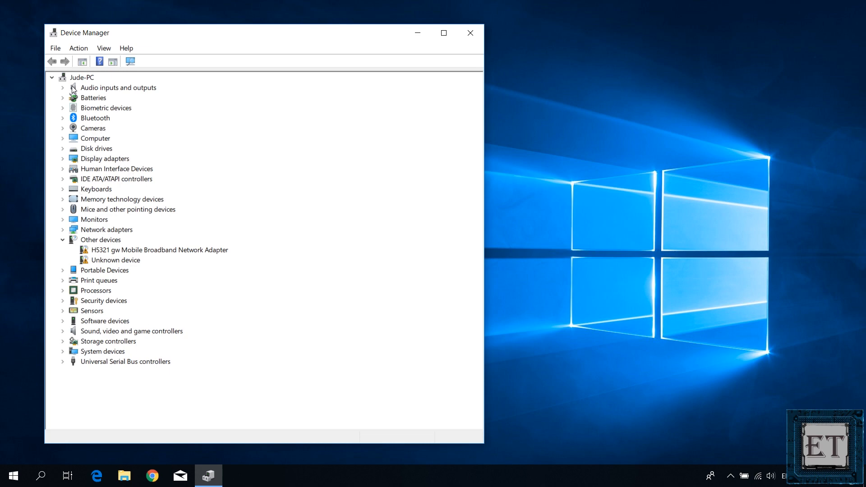
Expand the Audio inputs and outputs and the Sound, video and game controllers categories to list their audio devices.
left_click(99, 90)
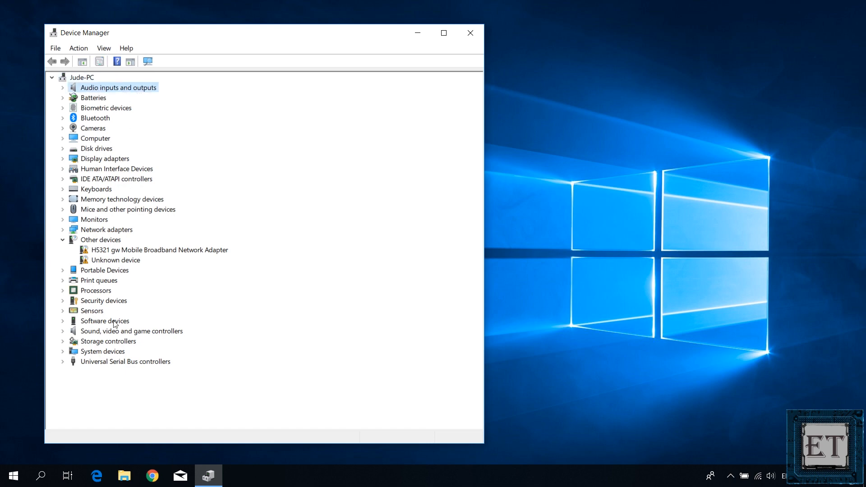
left_click(96, 335)
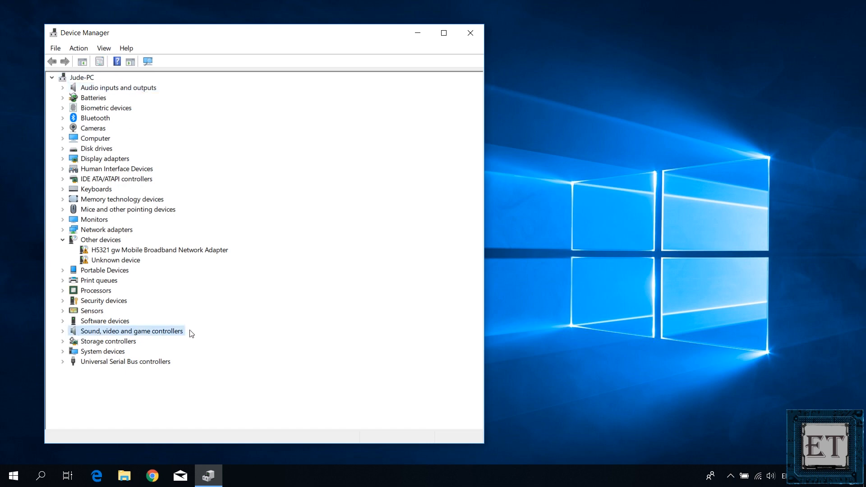
left_click(63, 89)
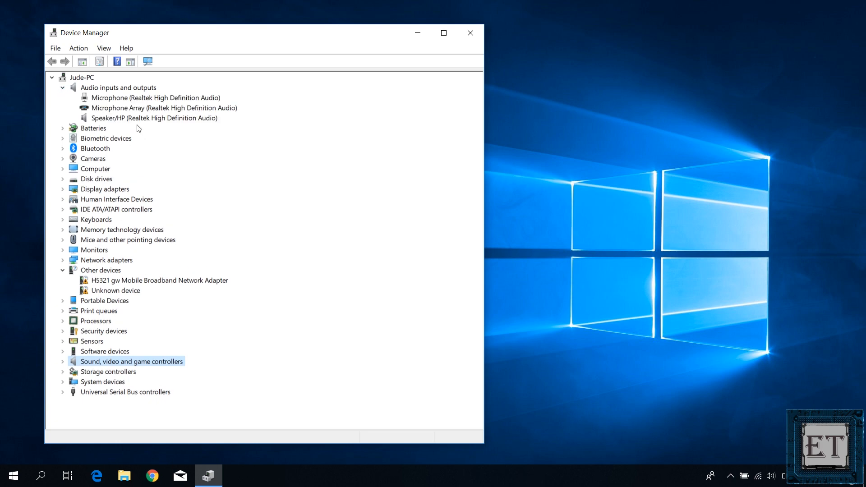
left_click(162, 119)
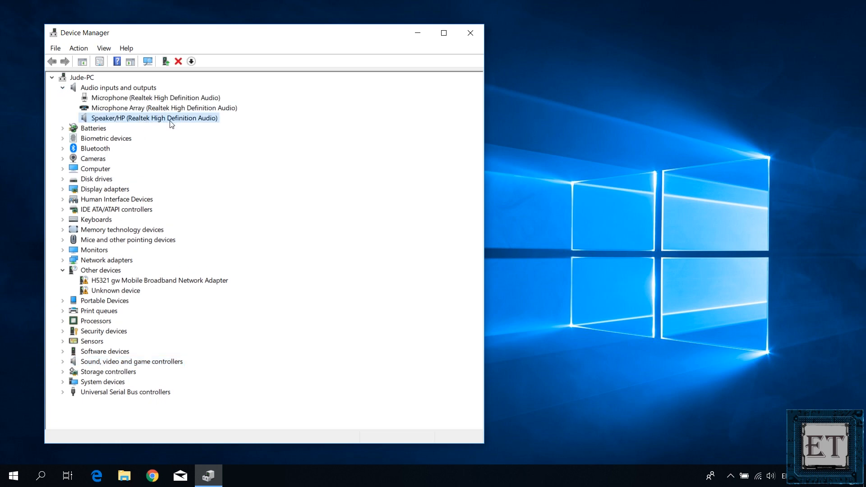
left_click(63, 362)
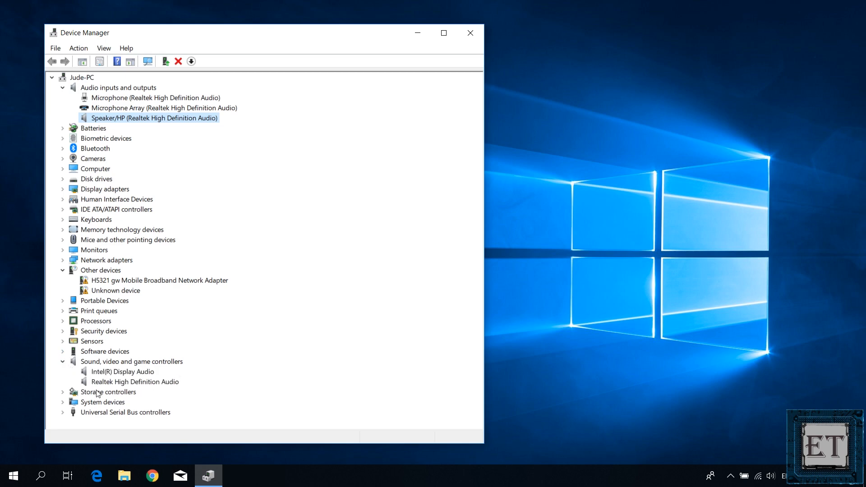
Uninstall the Realtek High Definition Audio device under Sound, video and game controllers, declining to restart the computer.
left_click(116, 383)
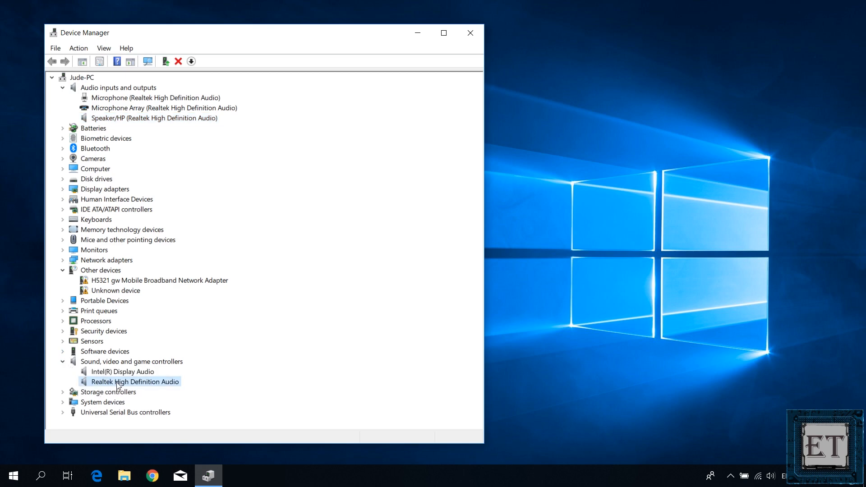
right_click(140, 383)
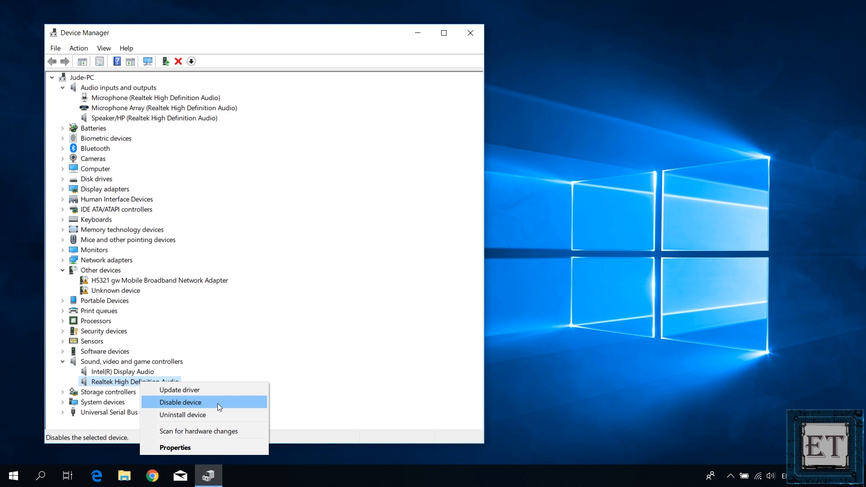
left_click(188, 415)
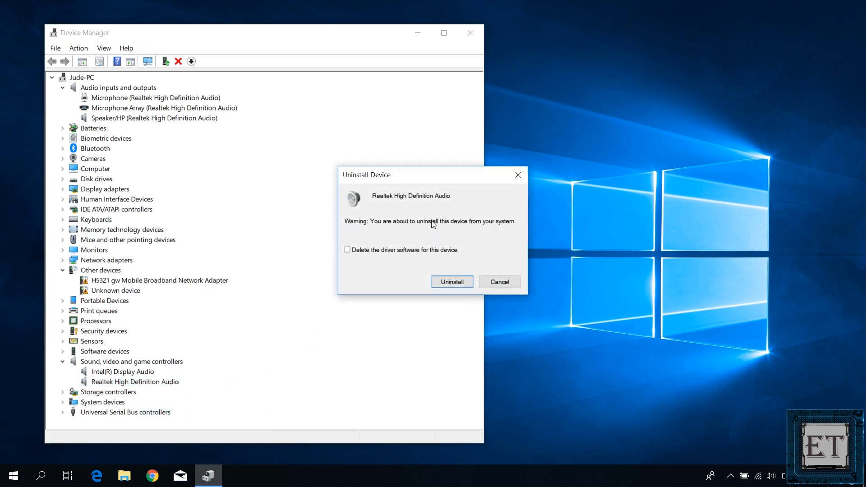
left_click(452, 284)
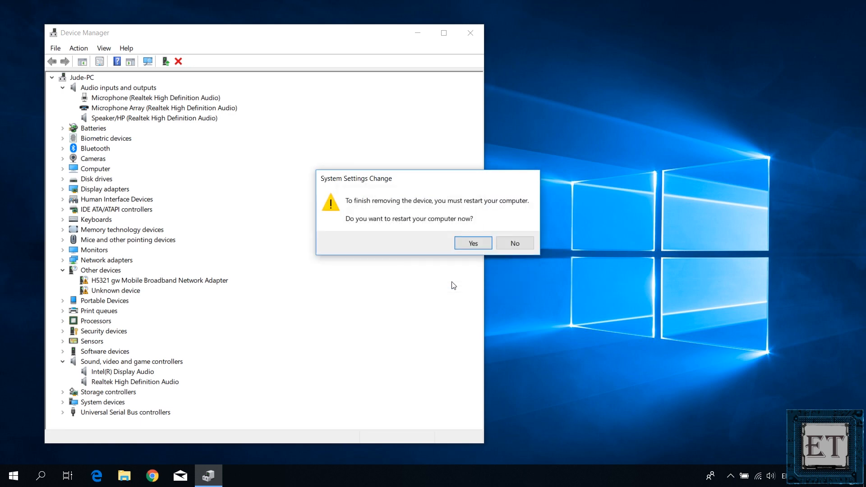
left_click(514, 243)
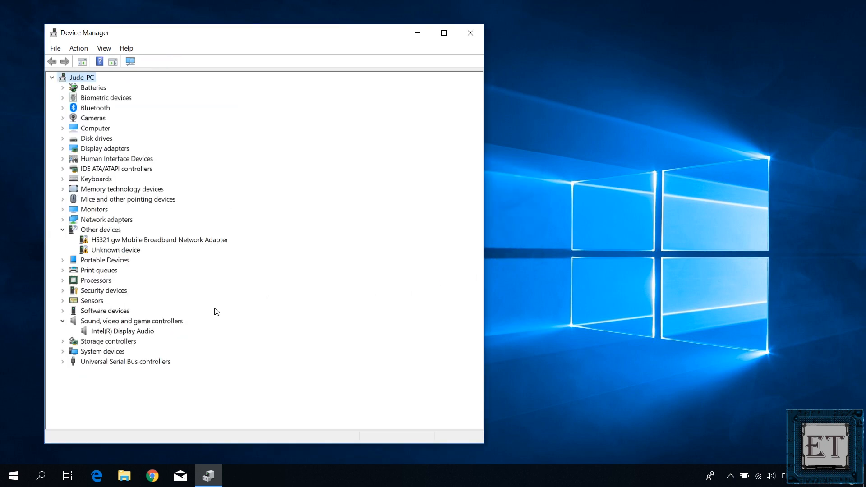
Uninstall the Intel(R) Display Audio device under Sound, video and game controllers.
left_click(100, 334)
right_click(106, 331)
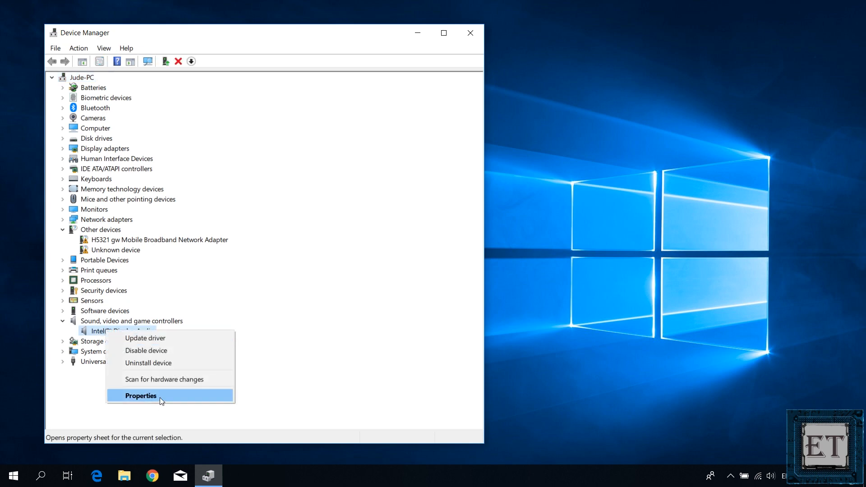
left_click(175, 367)
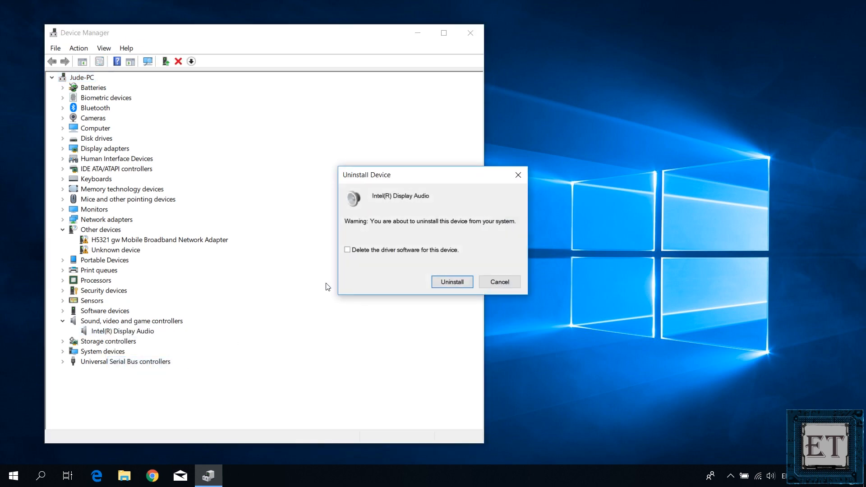
left_click(445, 284)
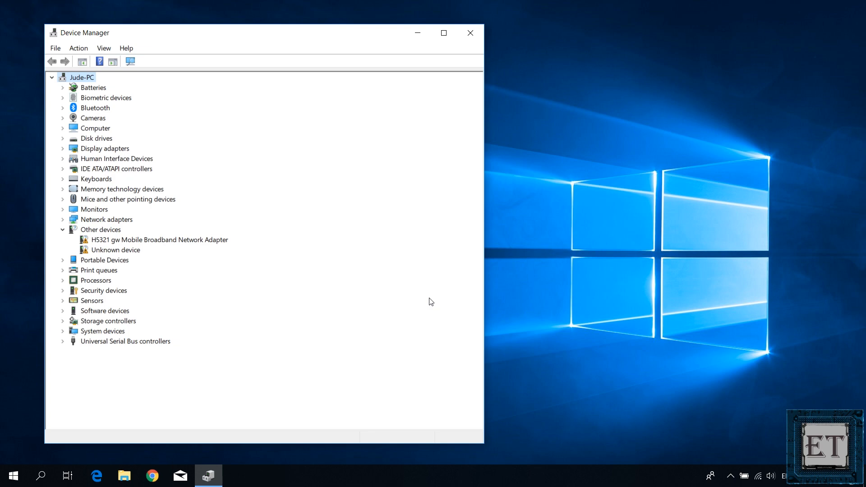
Scan for hardware changes to redetect the audio devices, and close Device Manager.
left_click(83, 51)
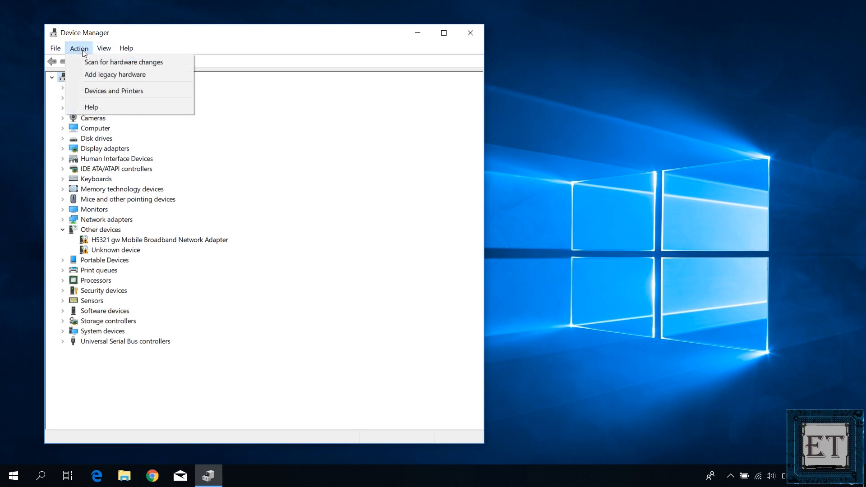
left_click(116, 63)
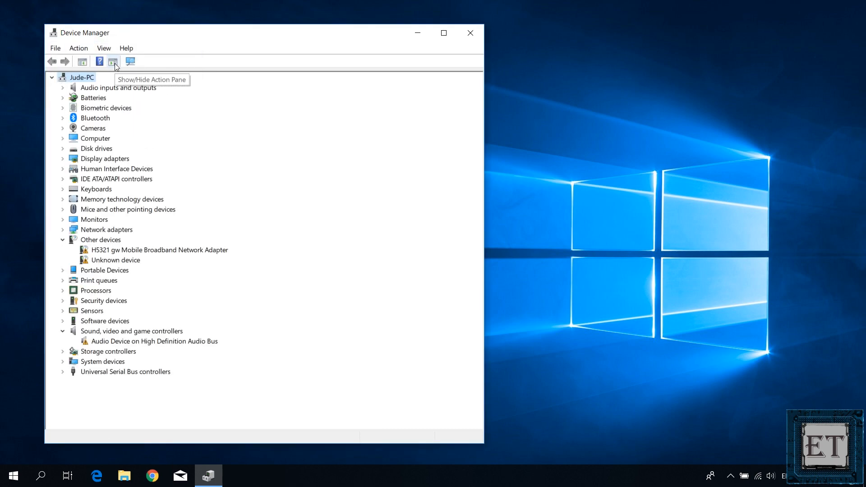
left_click(113, 62)
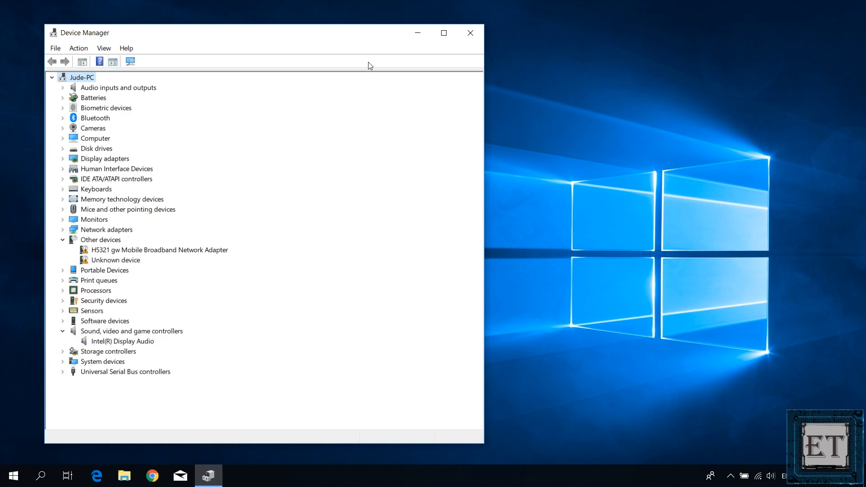
left_click(470, 32)
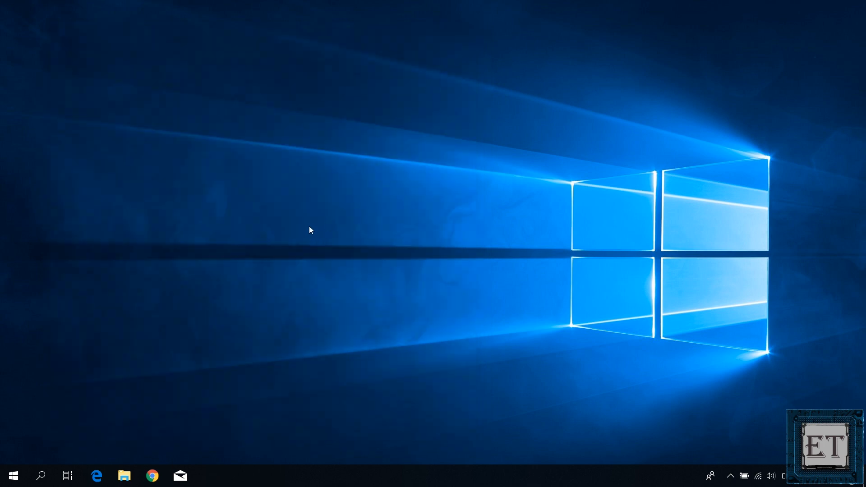
Restart the computer.
left_click(14, 476)
left_click(14, 451)
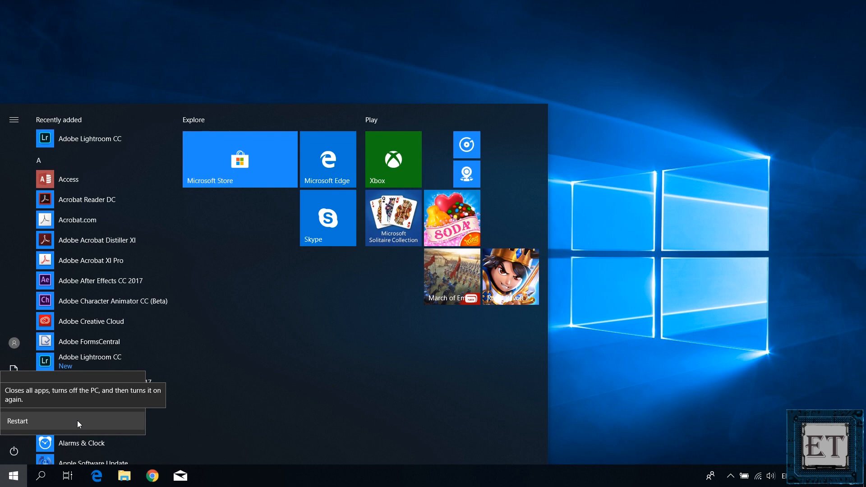
left_click(77, 421)
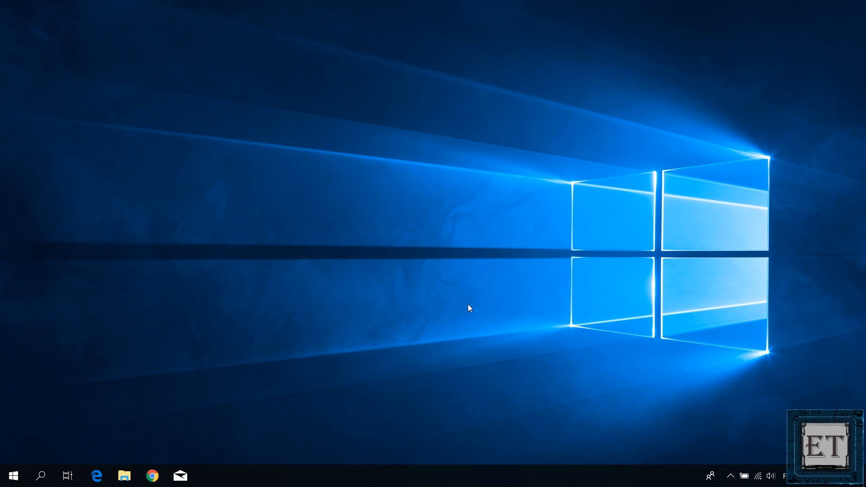
Reopen Device Manager by searching for it and expand the Sound, video and game controllers category.
key("super")
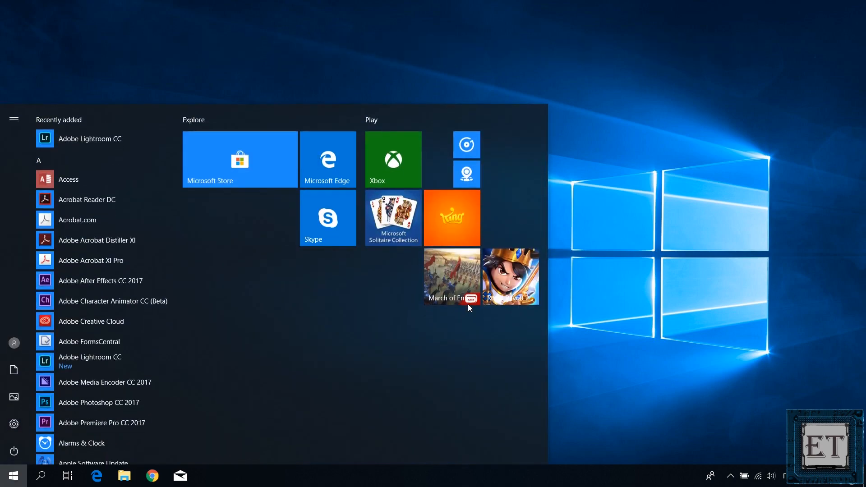
type("device manage")
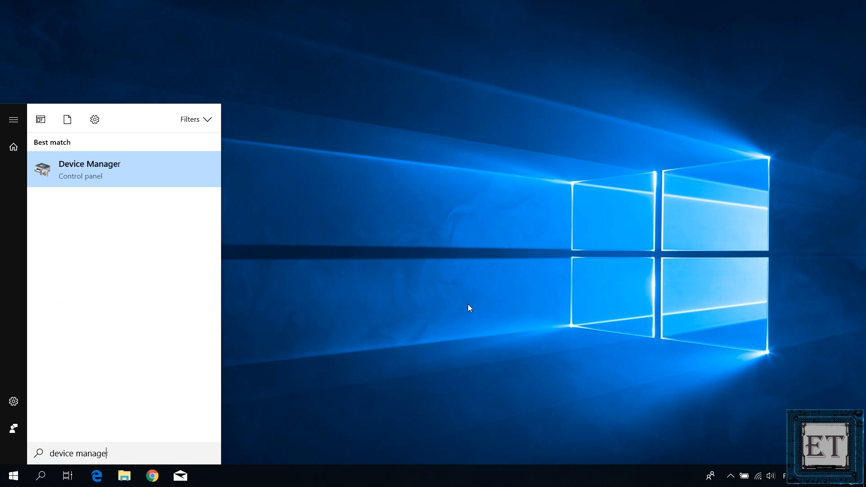
type("r")
left_click(129, 167)
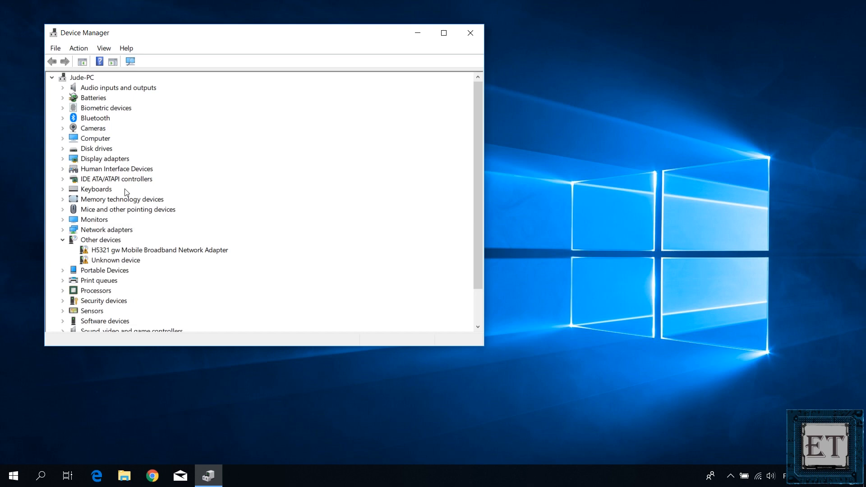
left_click_drag(477, 183, 477, 217)
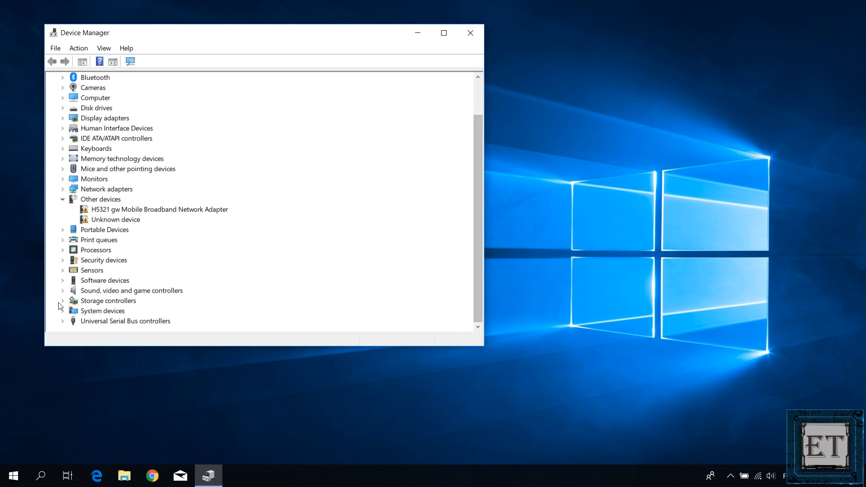
left_click(63, 291)
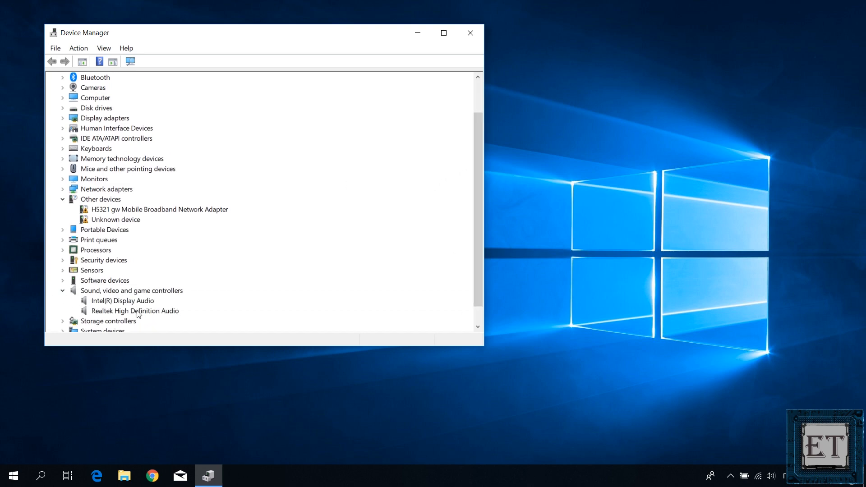
Uninstall the reinstalled Realtek High Definition Audio device again, declining the immediate computer restart.
left_click(137, 311)
right_click(137, 311)
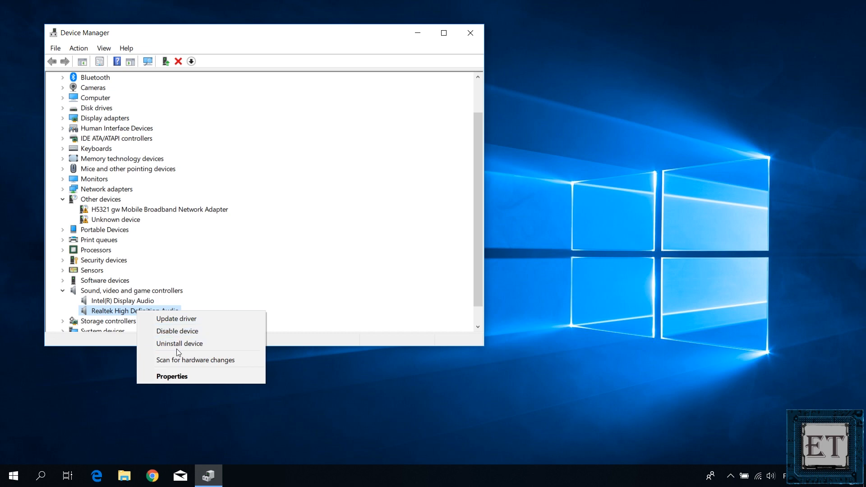
left_click(182, 344)
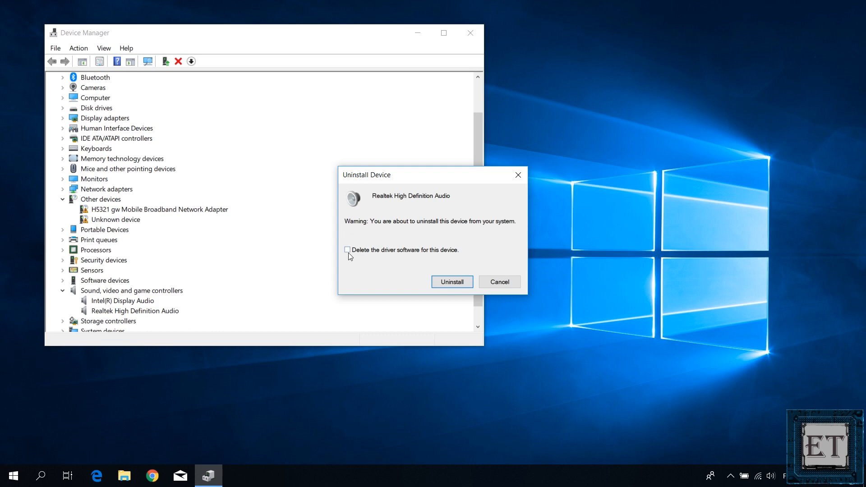
left_click(452, 282)
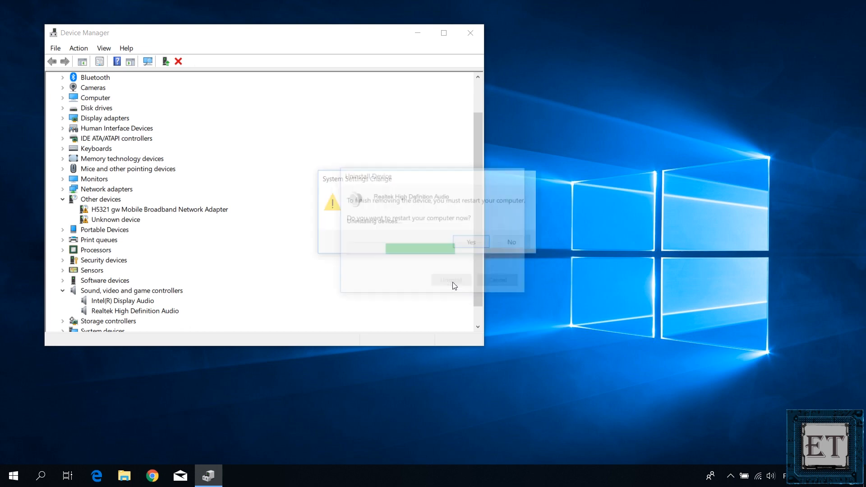
left_click(519, 242)
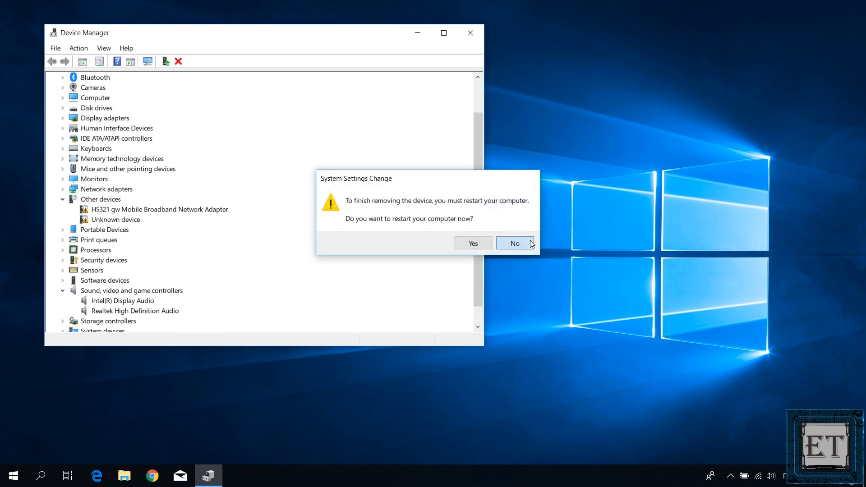
Uninstall the Intel(R) Display Audio device from the sound controllers and close Device Manager.
scroll(171, 311, "down", 1)
left_click(132, 309)
left_click(117, 301)
right_click(116, 301)
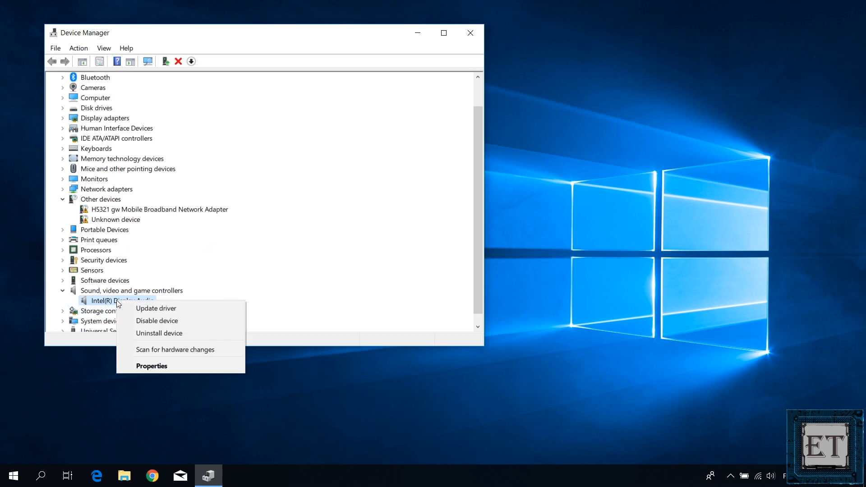
left_click(169, 334)
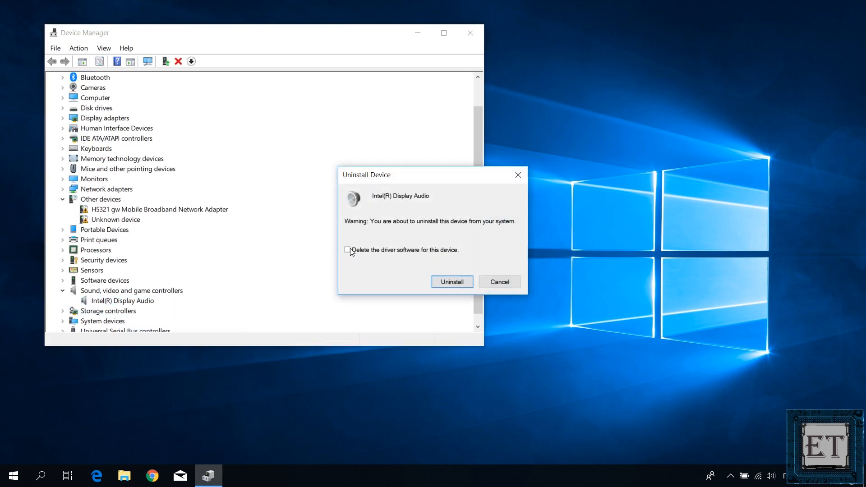
left_click(448, 283)
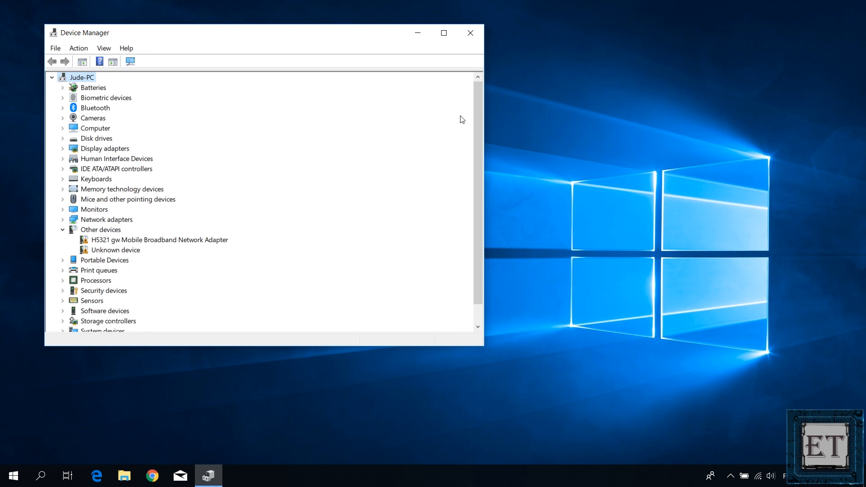
left_click(470, 32)
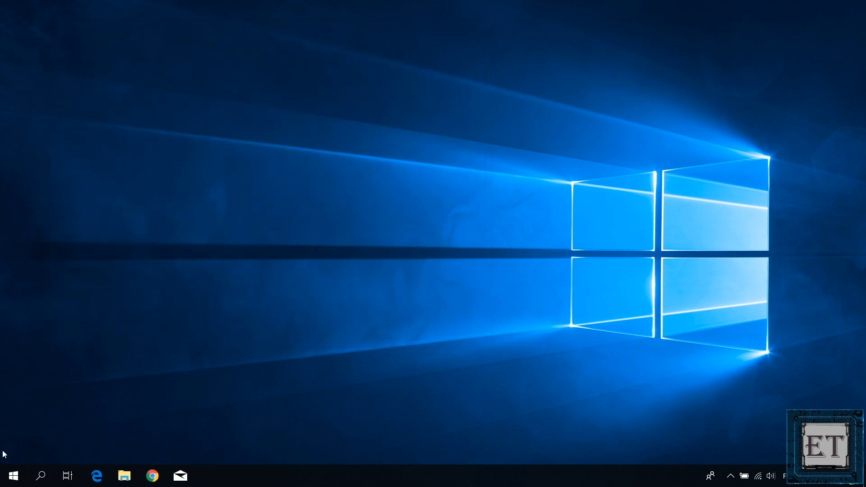
Restart the computer to complete the removal of the audio devices.
left_click(12, 476)
left_click(13, 452)
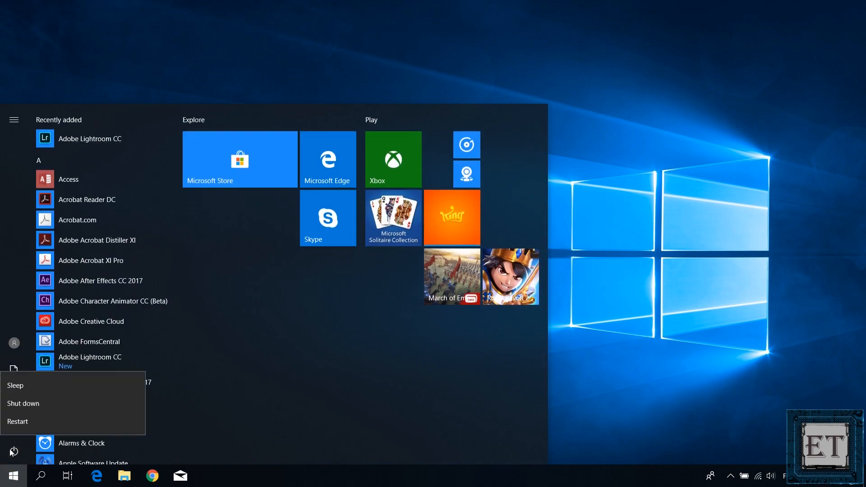
left_click(29, 420)
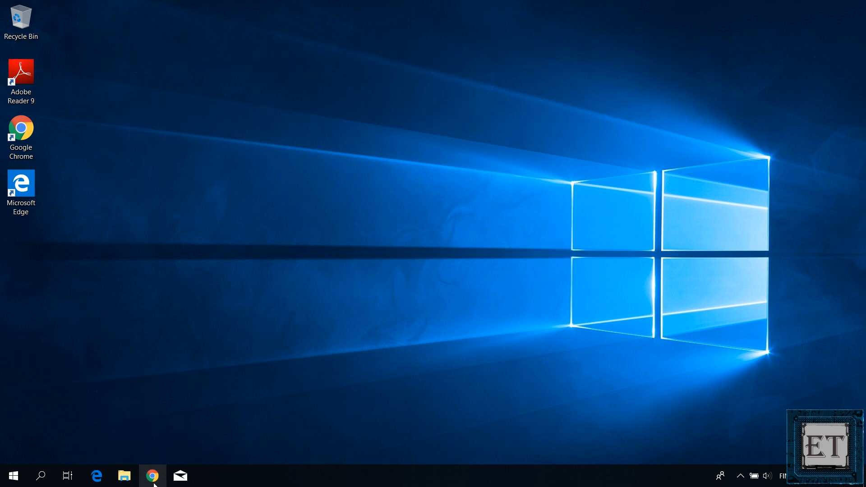
Search Google in Chrome for "hp elitebook 8540w drivers" and open HP's official driver downloads page for that laptop.
left_click(153, 483)
type("hp eliteb")
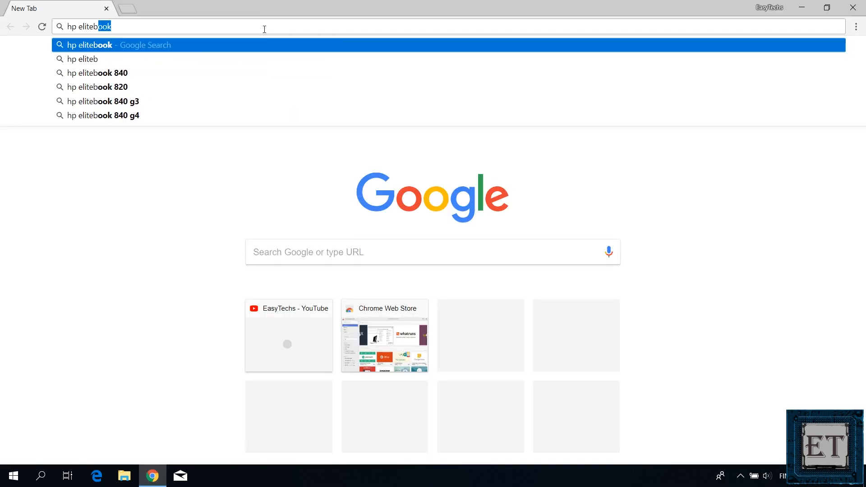
type("ook 8540w drivers")
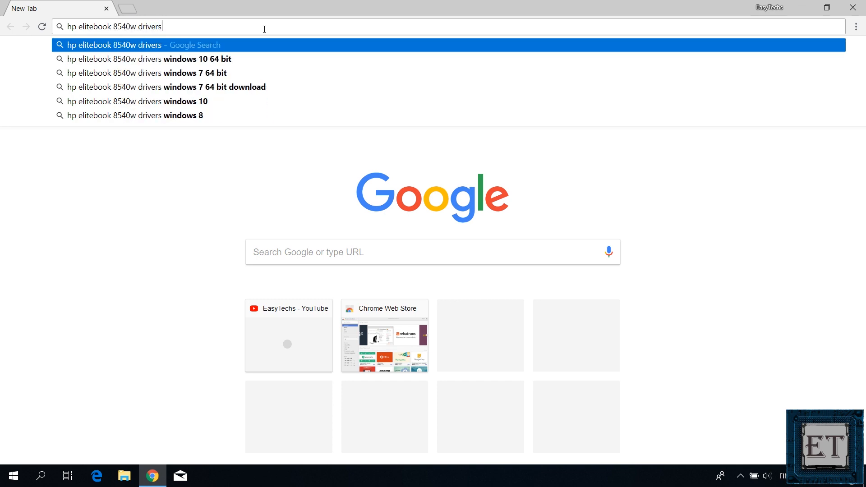
key("Return")
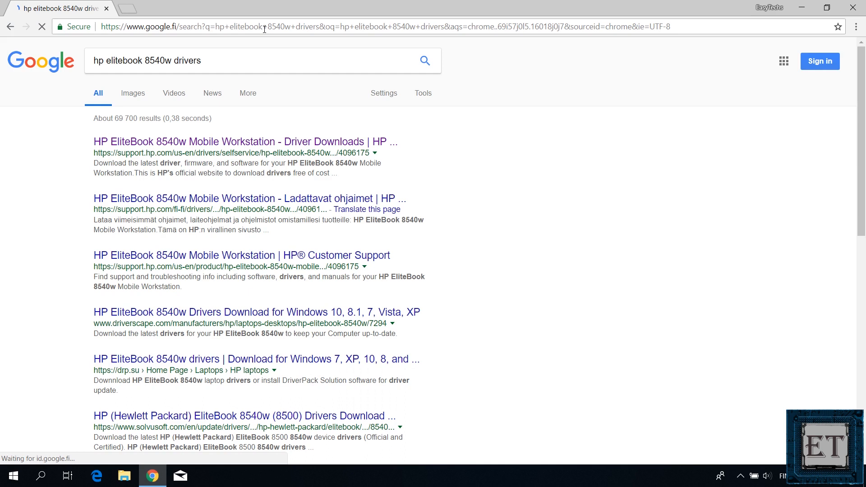
left_click(208, 146)
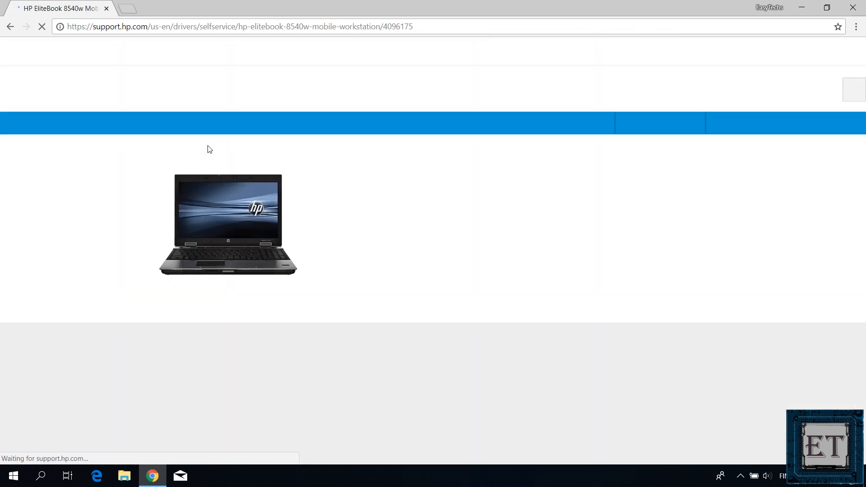
Set the HP page's operating system to Windows and the version to Windows 7 (64-bit), and apply the selection.
scroll(331, 363, "down", 4)
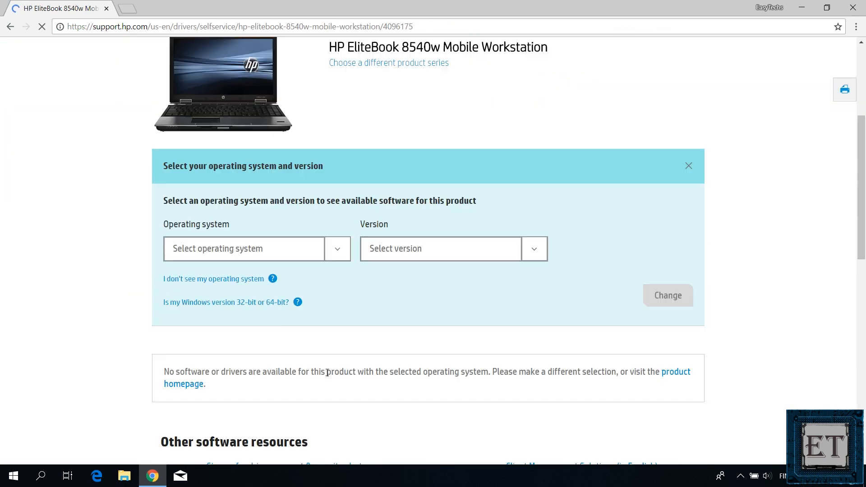
left_click(338, 252)
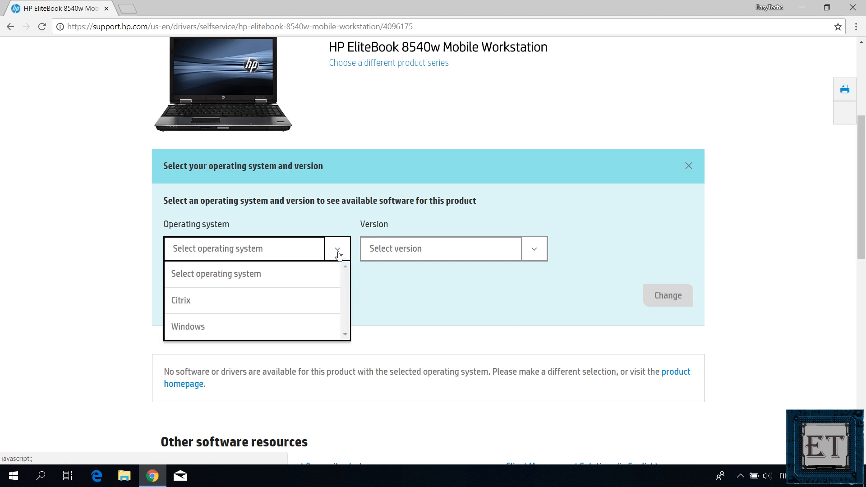
left_click(243, 329)
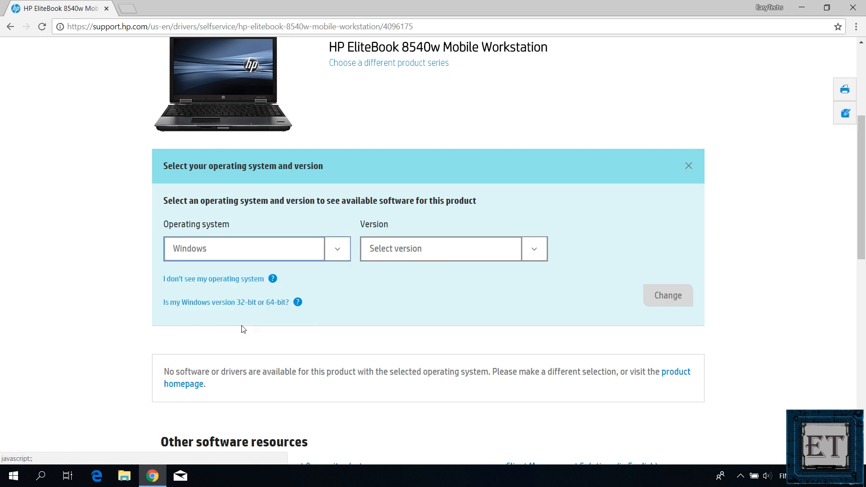
left_click(534, 250)
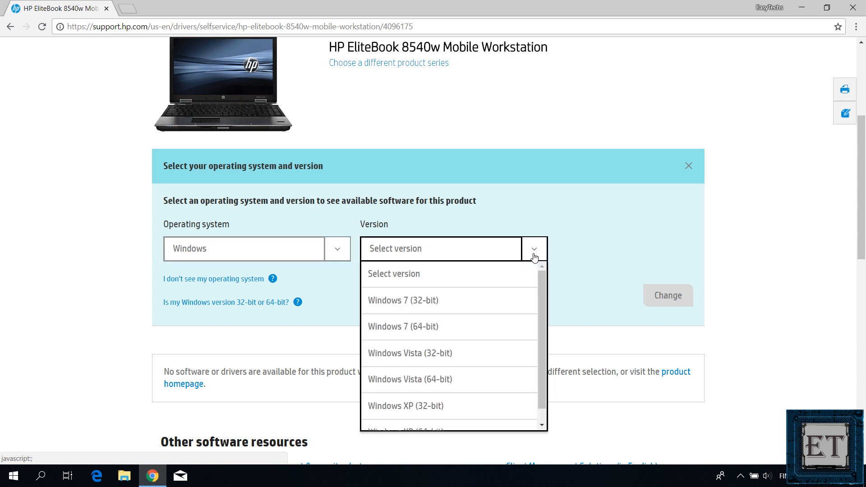
left_click(420, 330)
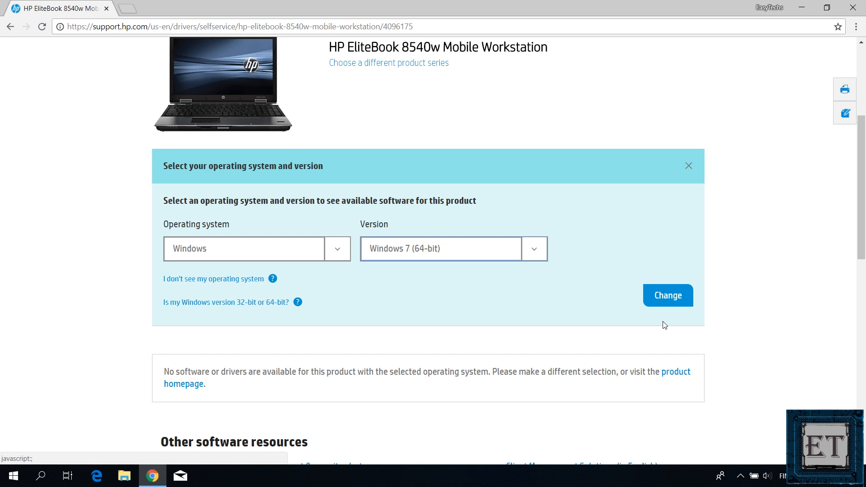
left_click(672, 297)
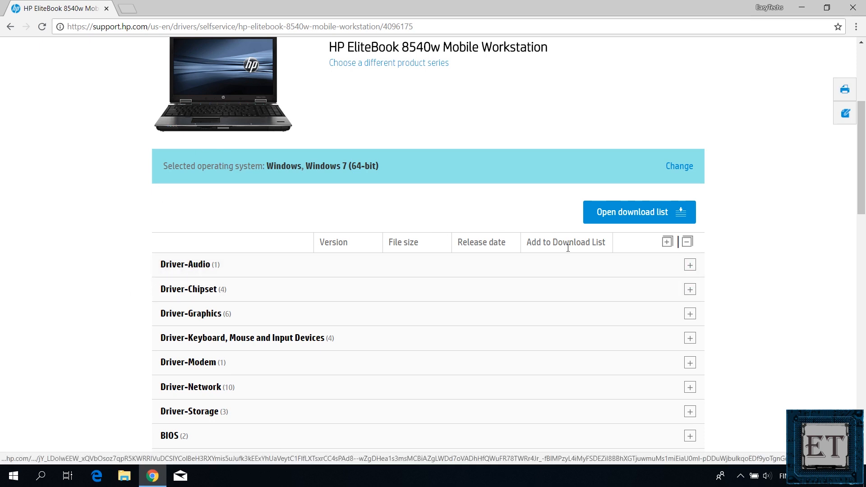
Download the IDT High-Definition (HD) Audio Driver from Driver-Audio and continue its installer after accepting the license agreement.
left_click(580, 265)
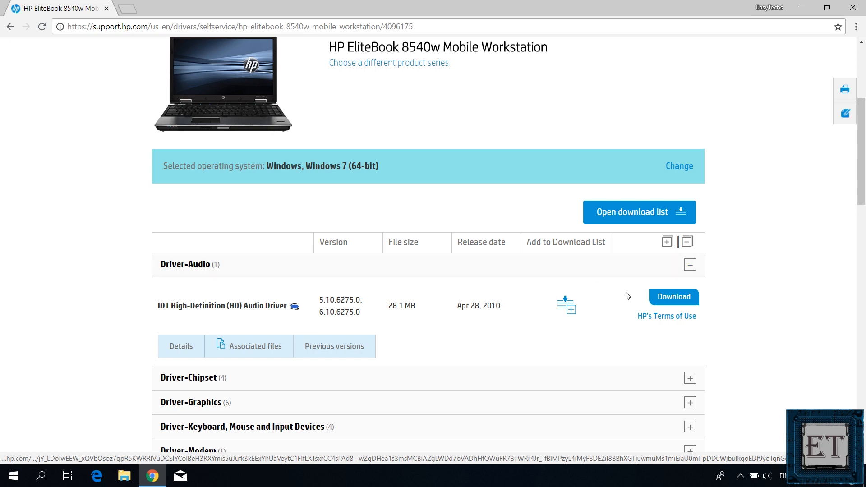
left_click(667, 300)
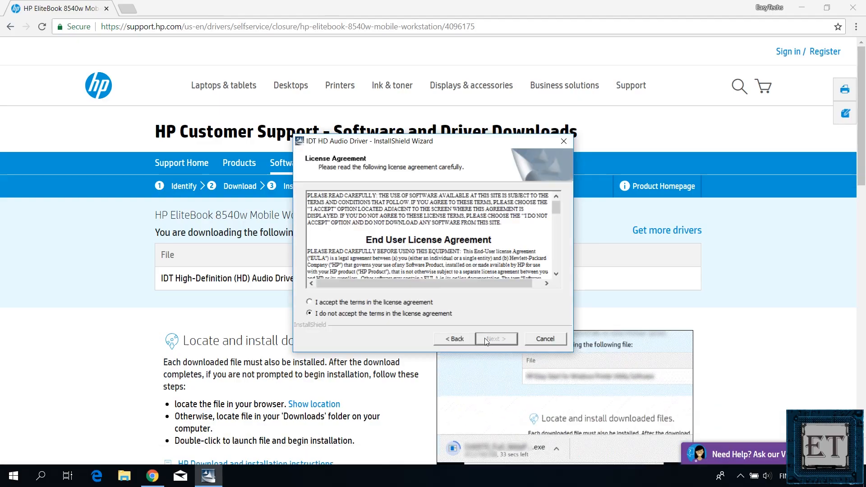
left_click(304, 299)
left_click(498, 336)
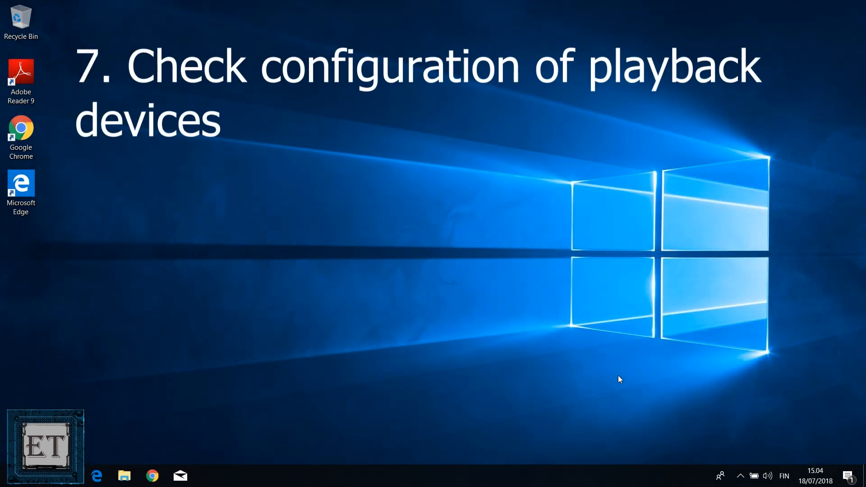
Open the speaker configuration for the Speakers / HP playback device in the Sound settings.
right_click(767, 476)
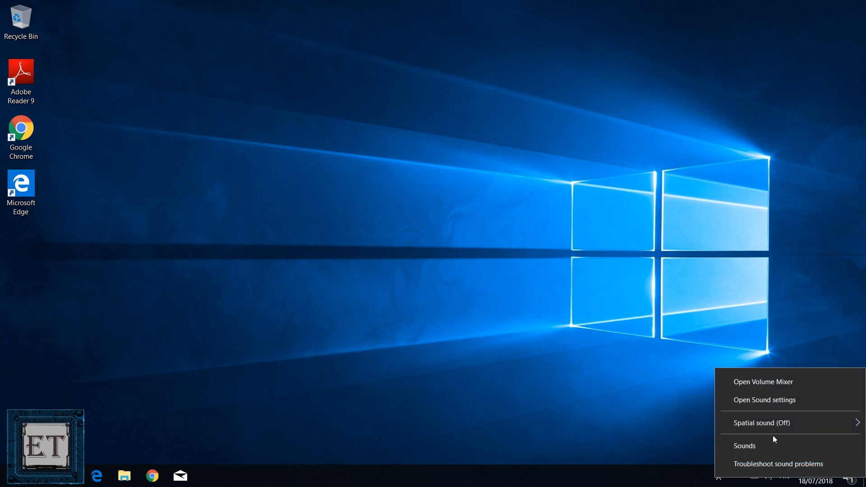
left_click(769, 446)
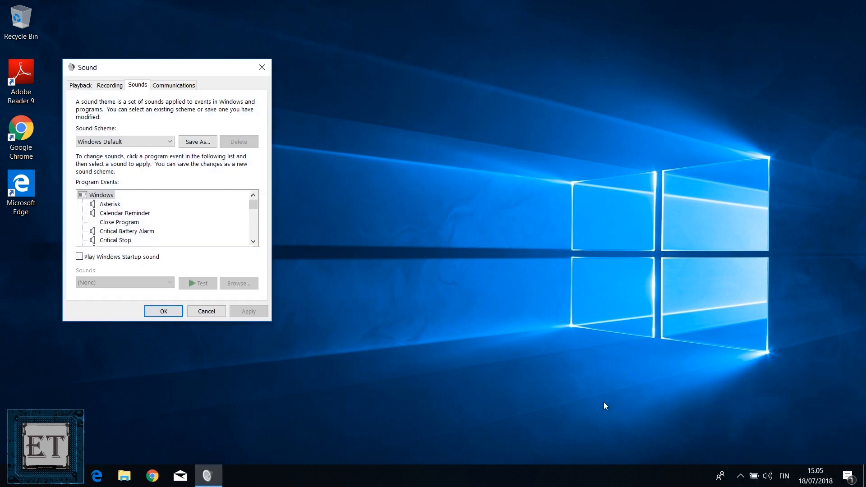
left_click(82, 86)
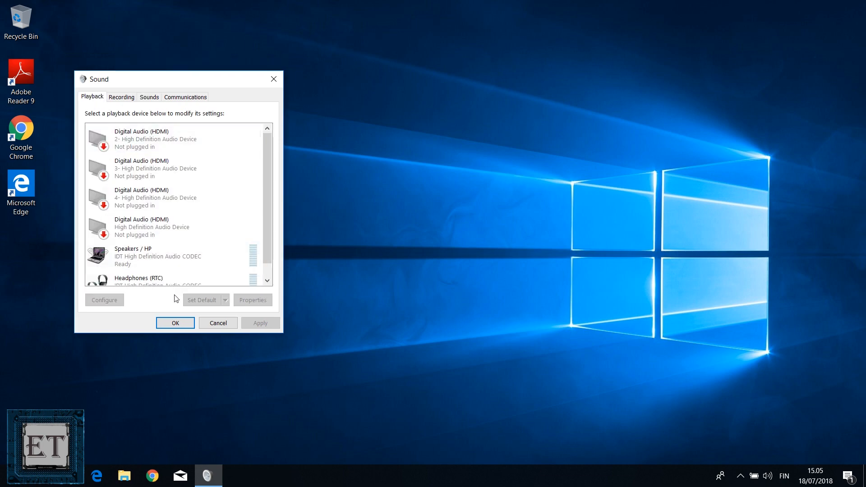
left_click(153, 253)
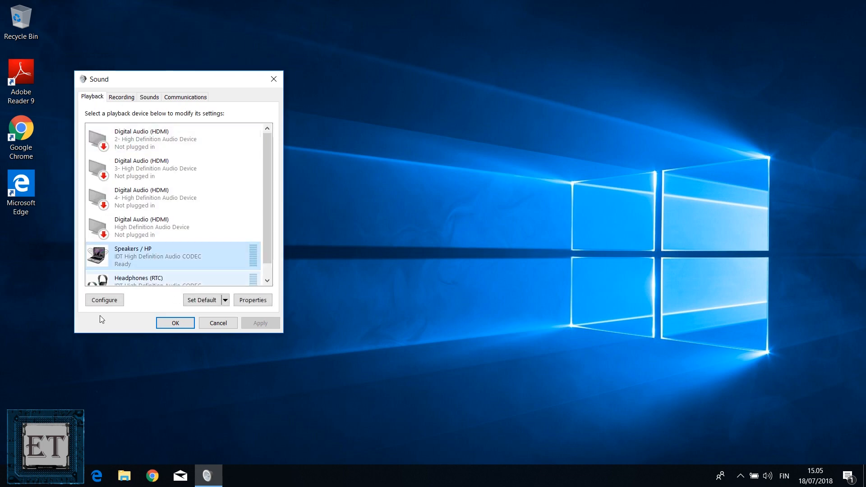
left_click(105, 300)
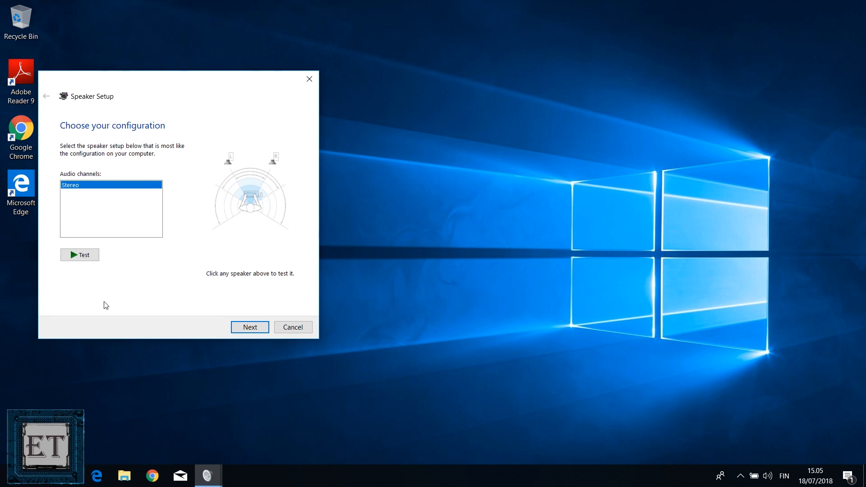
Mark the front left and right speakers as full-range in the stereo setup, finish it and close the Sound settings.
left_click(261, 333)
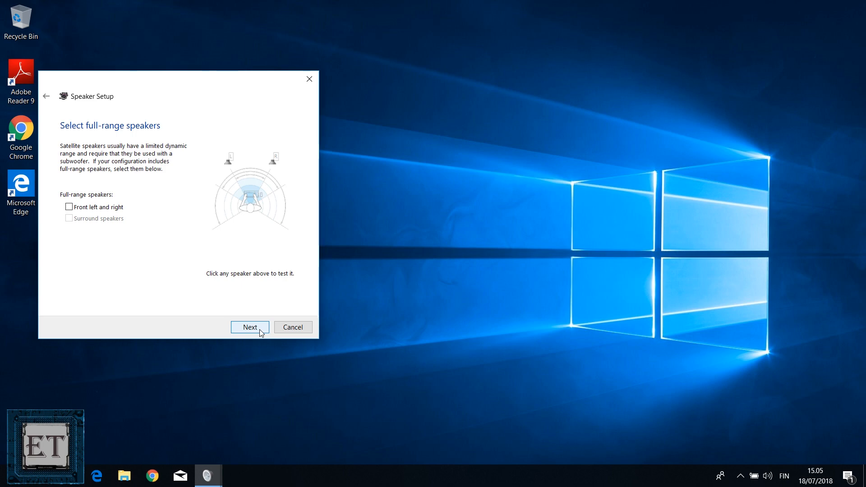
left_click(75, 210)
left_click(249, 327)
left_click(248, 325)
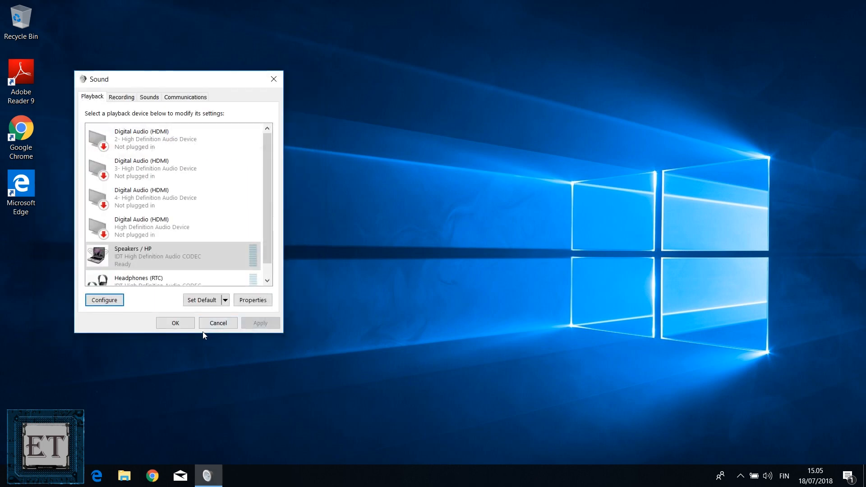
left_click(175, 322)
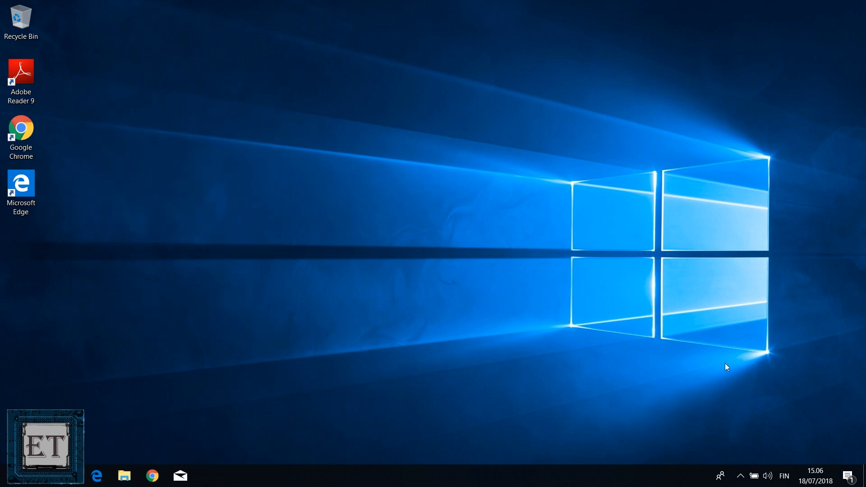
Test the headphones volume by lowering it to 36 and raising it again.
left_click(766, 475)
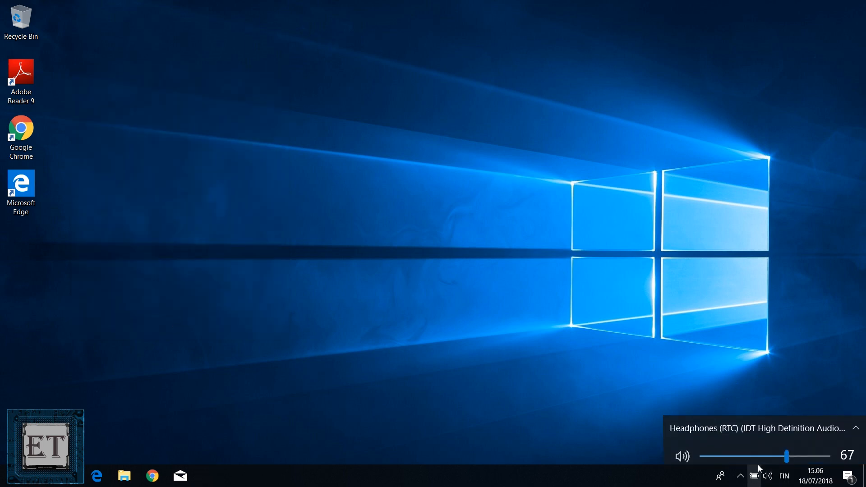
left_click(783, 449)
left_click(748, 450)
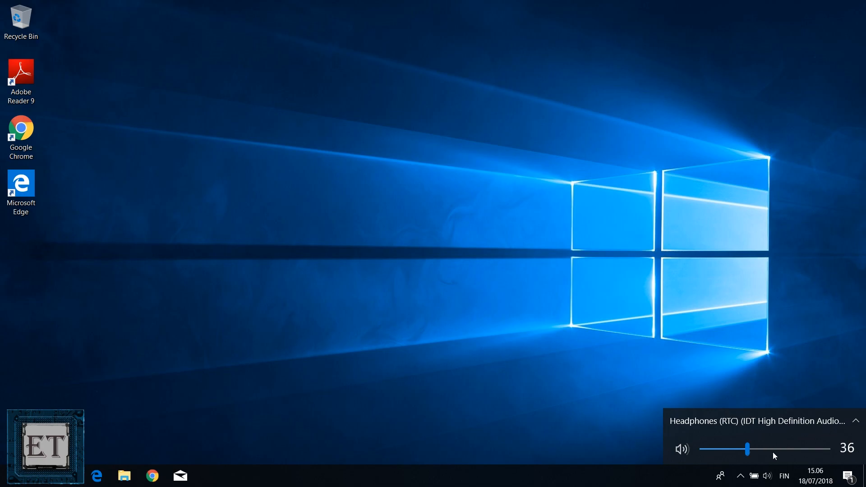
left_click(792, 453)
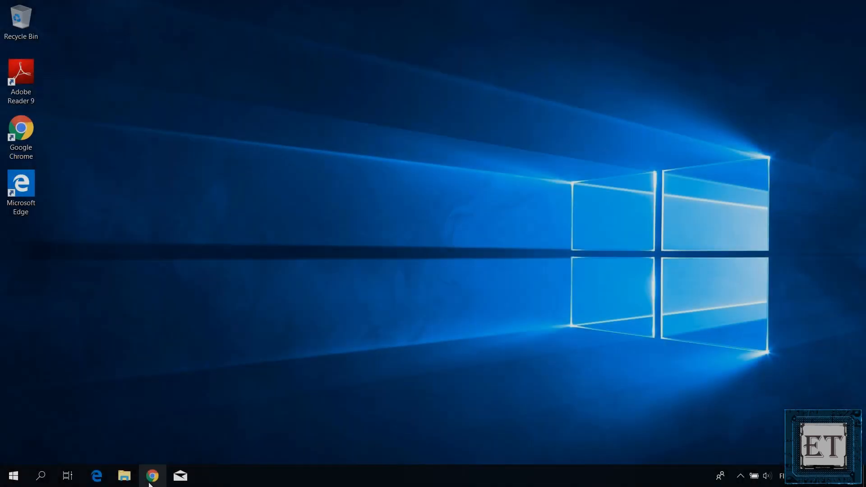
Open Google Chrome and play the YouTube video on fixing WiFi problems in Windows 10.
left_click(155, 482)
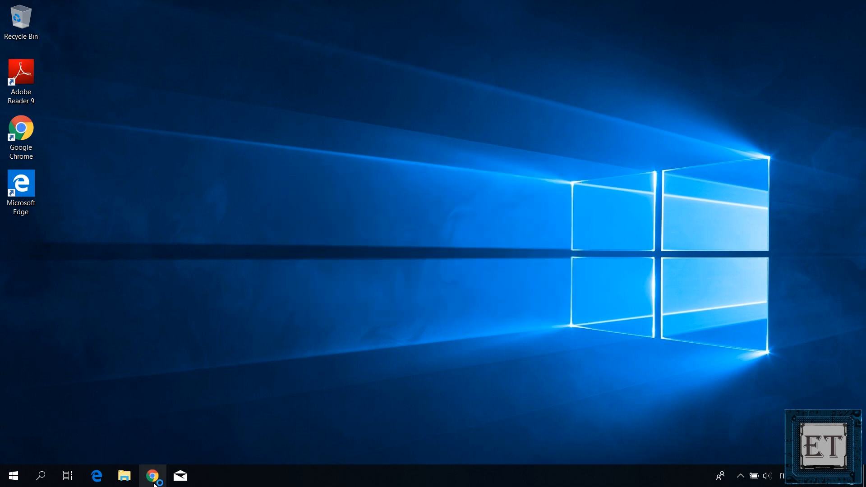
left_click(153, 477)
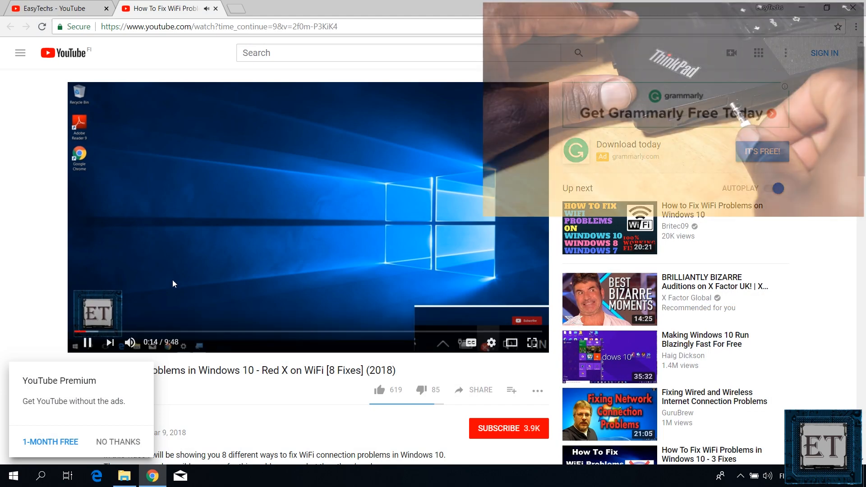